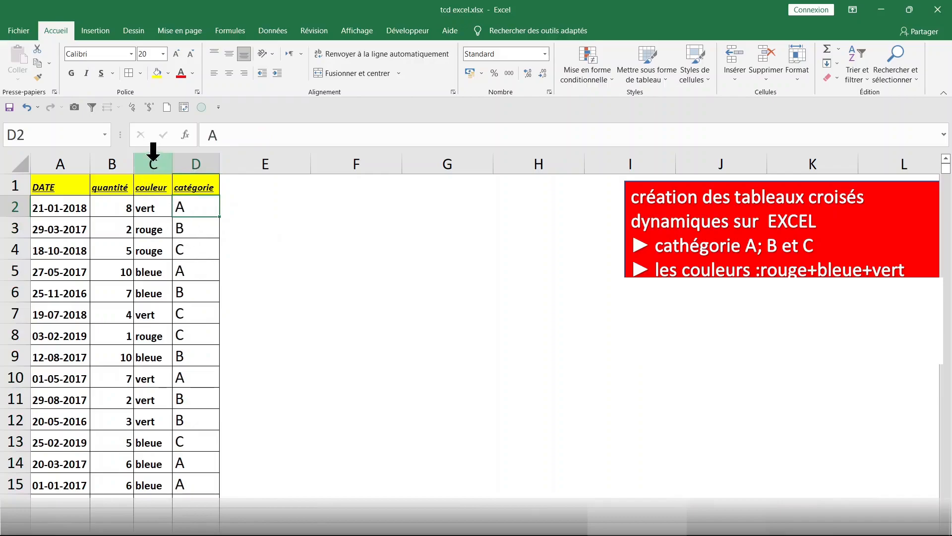
Step: Examine the couleur, quantité and DATE columns of the source table
click(151, 163)
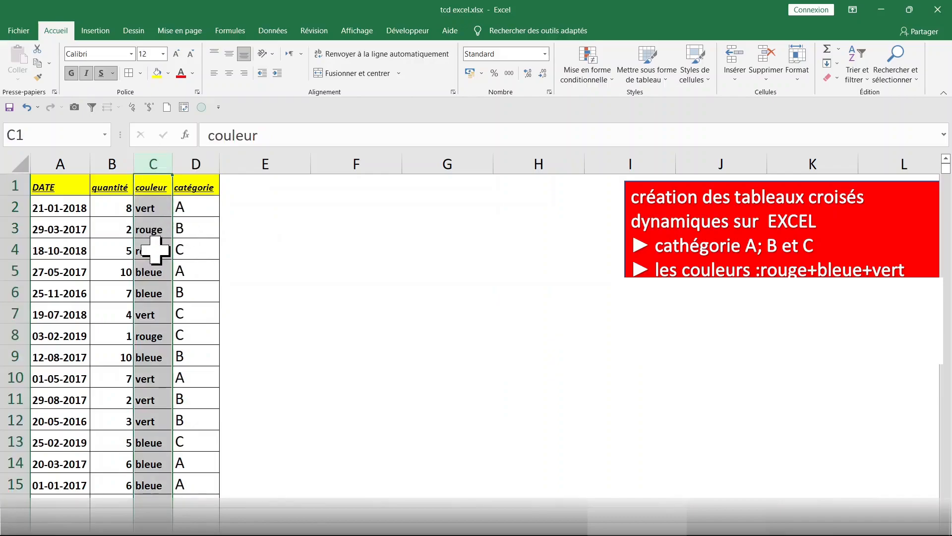
click(112, 163)
click(111, 248)
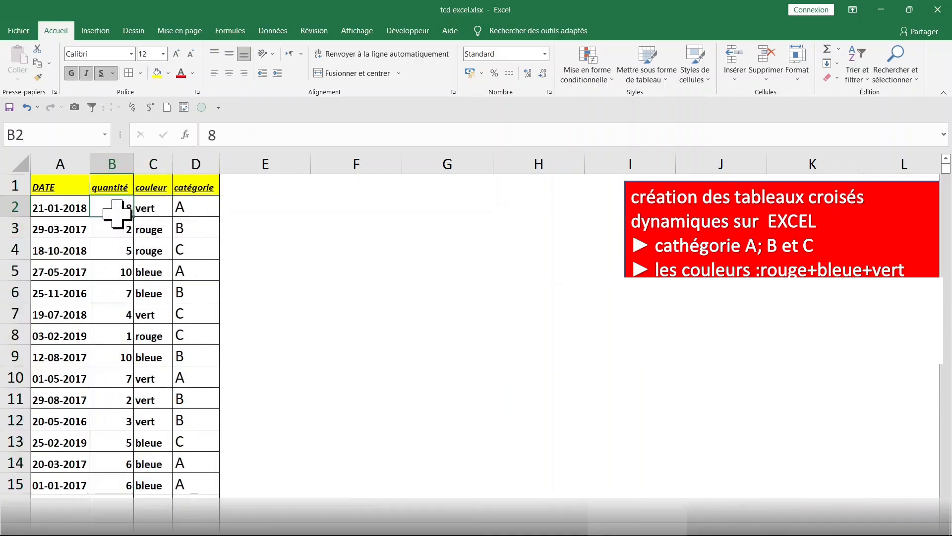
click(107, 271)
click(101, 314)
click(55, 213)
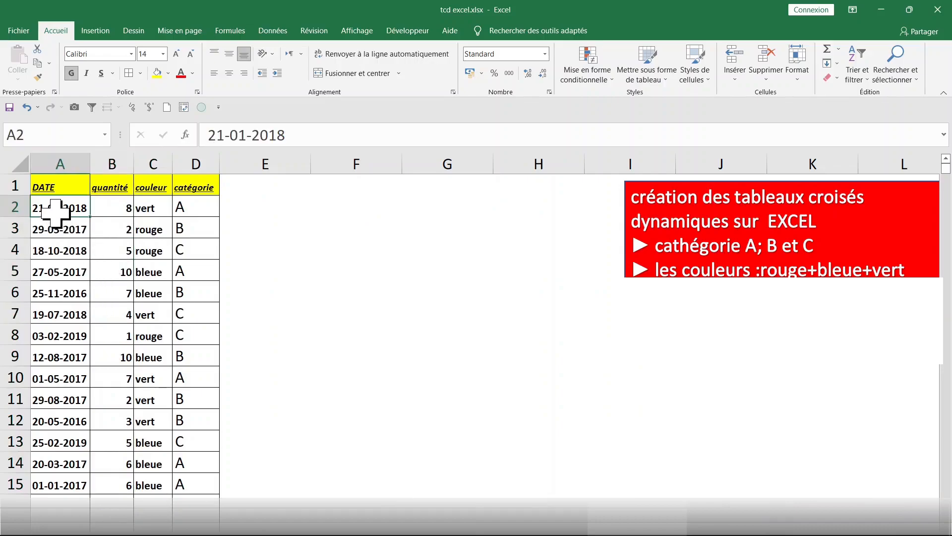
click(62, 163)
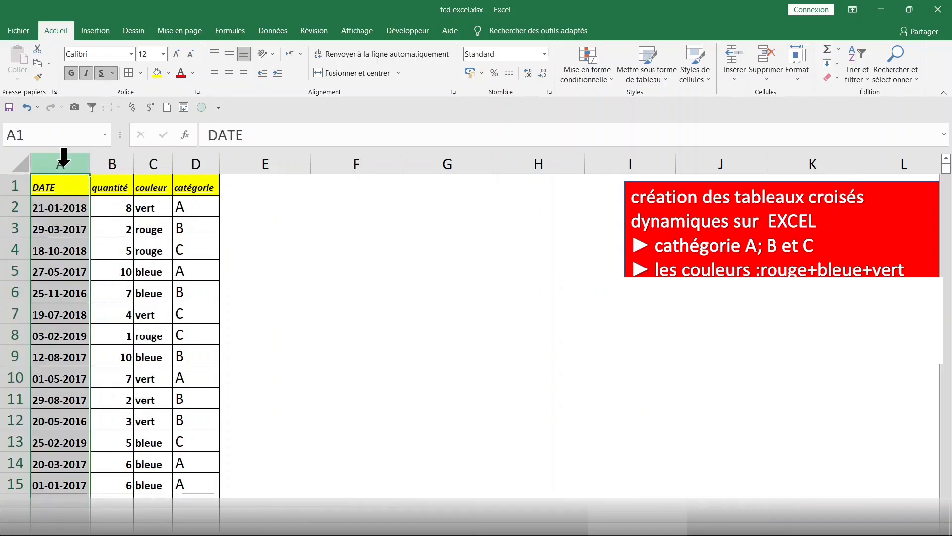
click(310, 245)
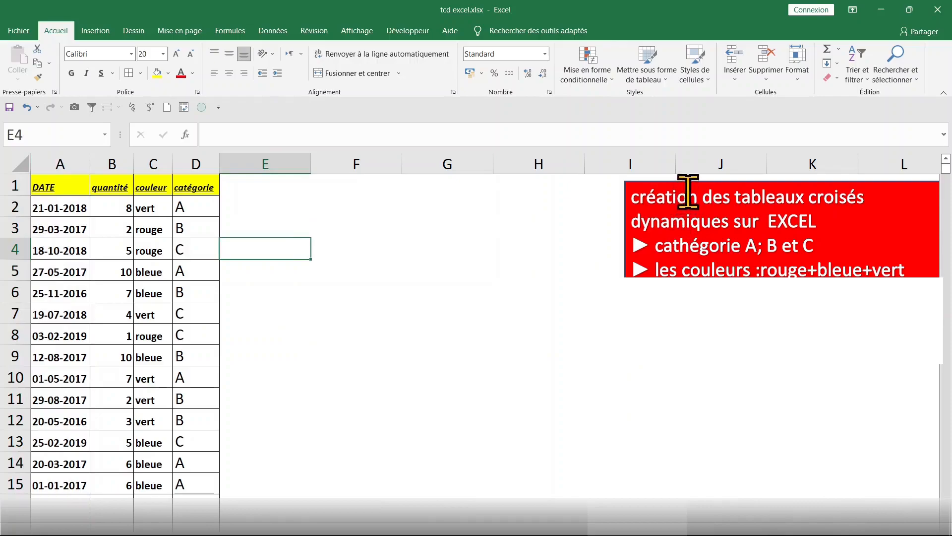
click(277, 221)
click(46, 204)
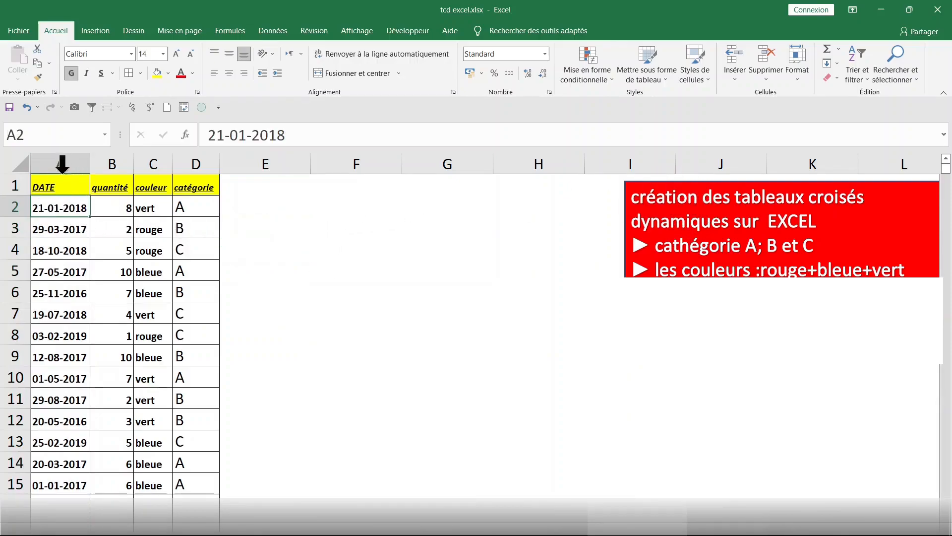
click(53, 151)
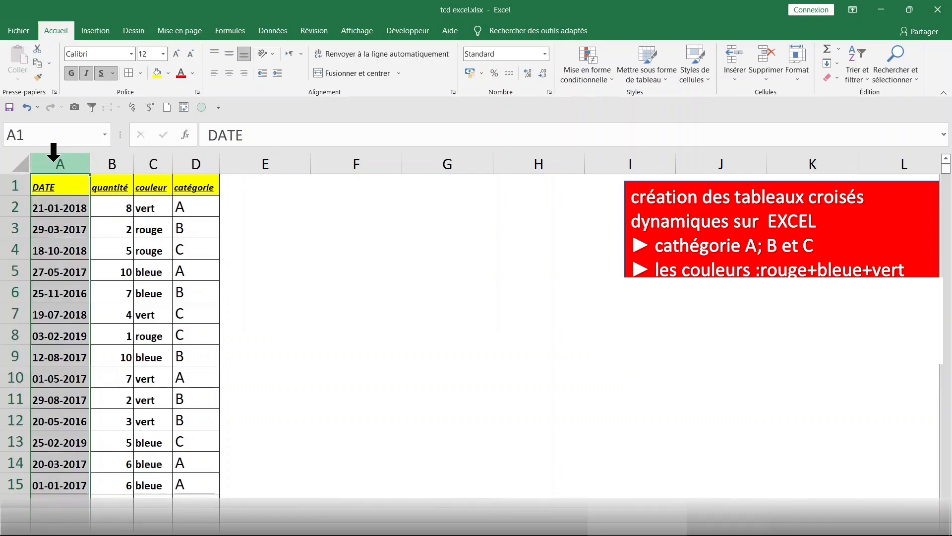
click(67, 207)
click(67, 271)
click(257, 212)
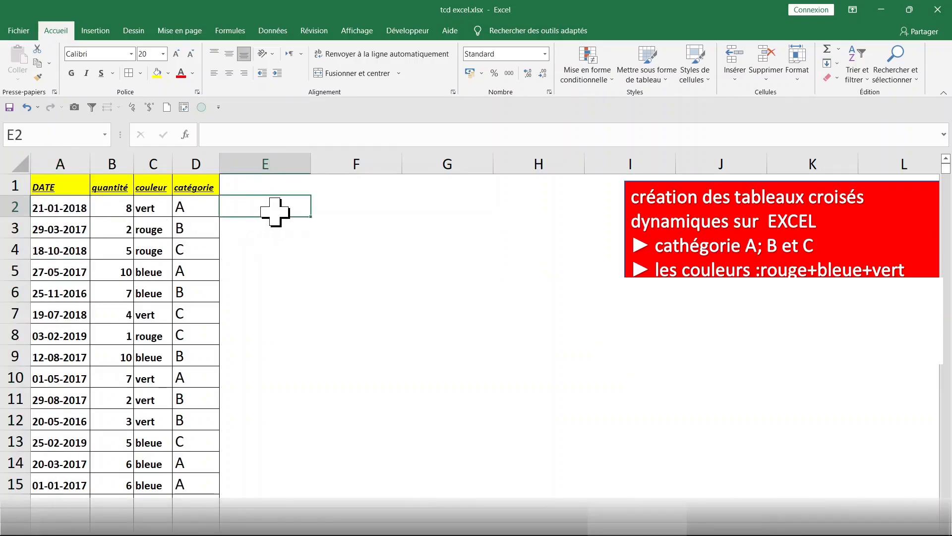
Step: Enter the date 21-5-2010 in cell F2 as a test value
click(349, 214)
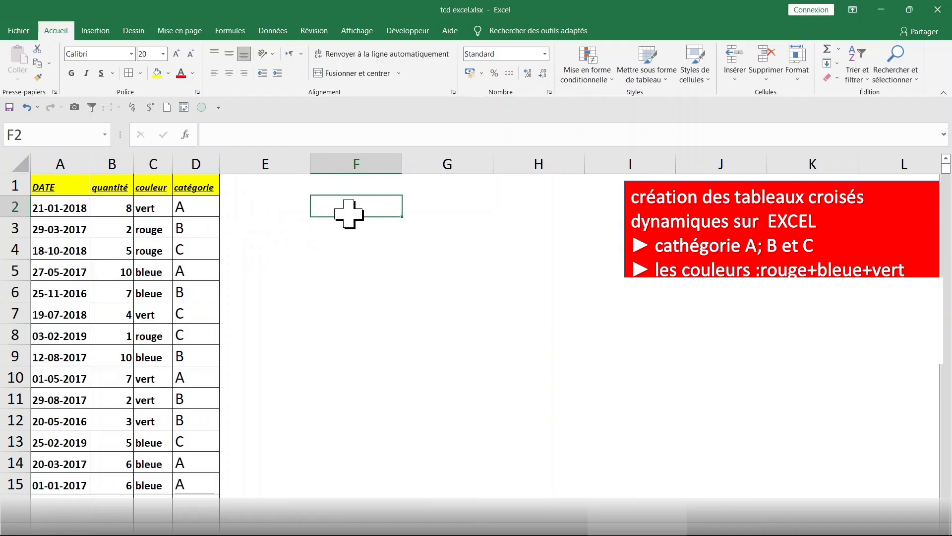
text(1-5-2010)
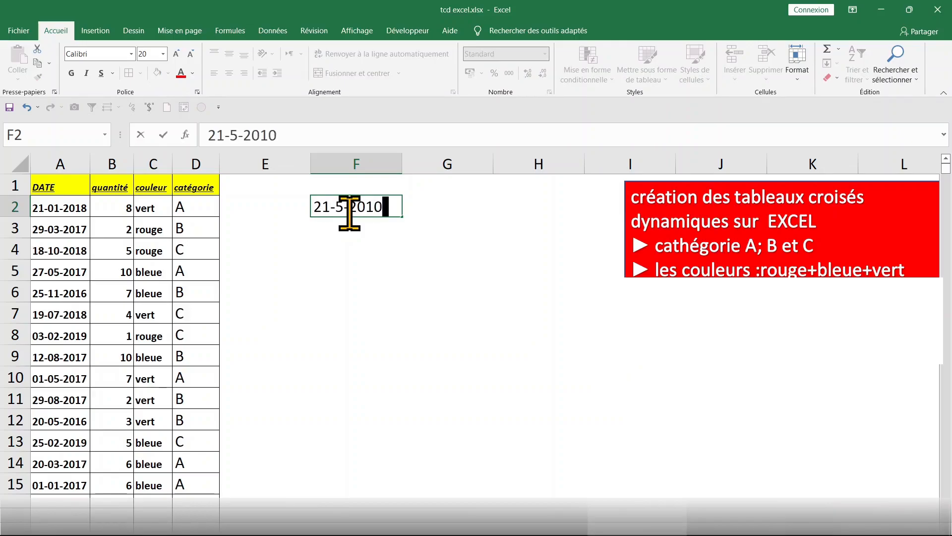
key(Return)
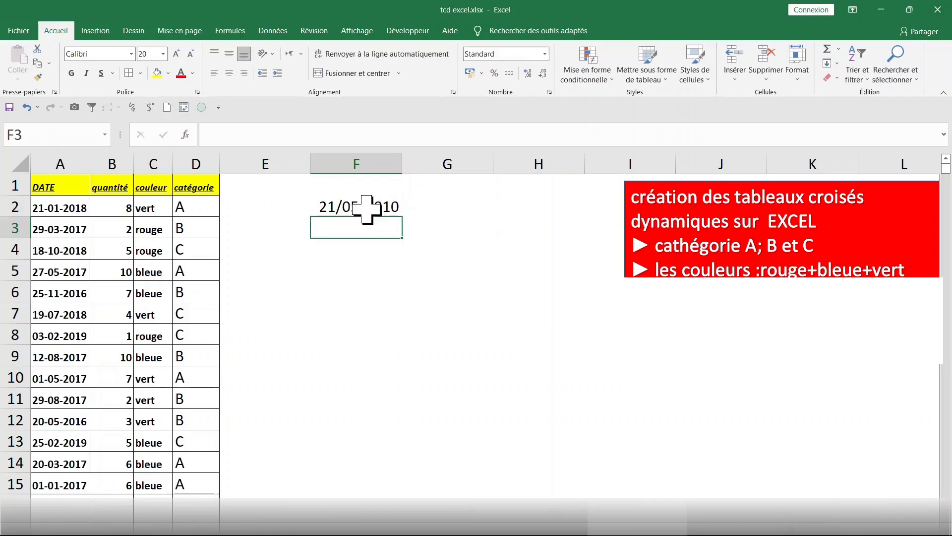
Step: Test the date in F2 with an ESTNUM formula in G2, and clear both cells
click(366, 207)
click(432, 208)
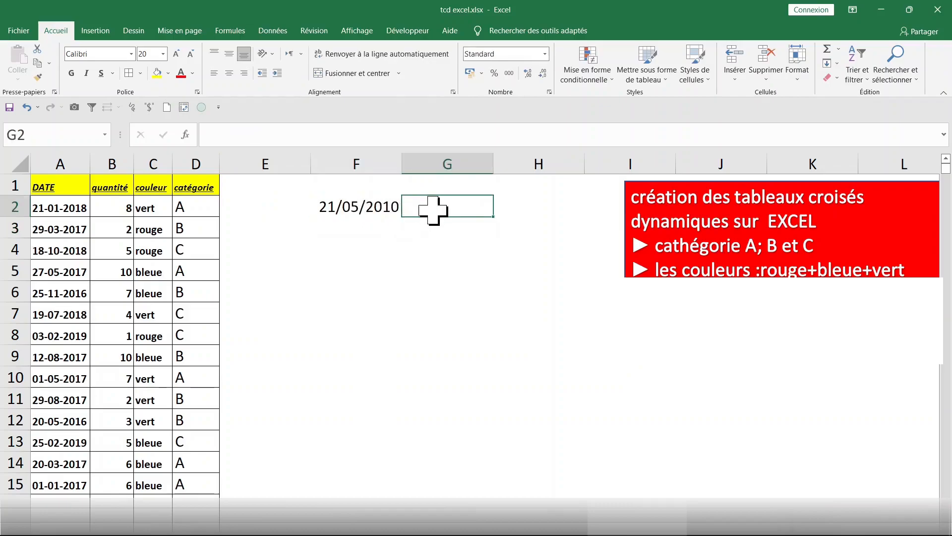
text(=e)
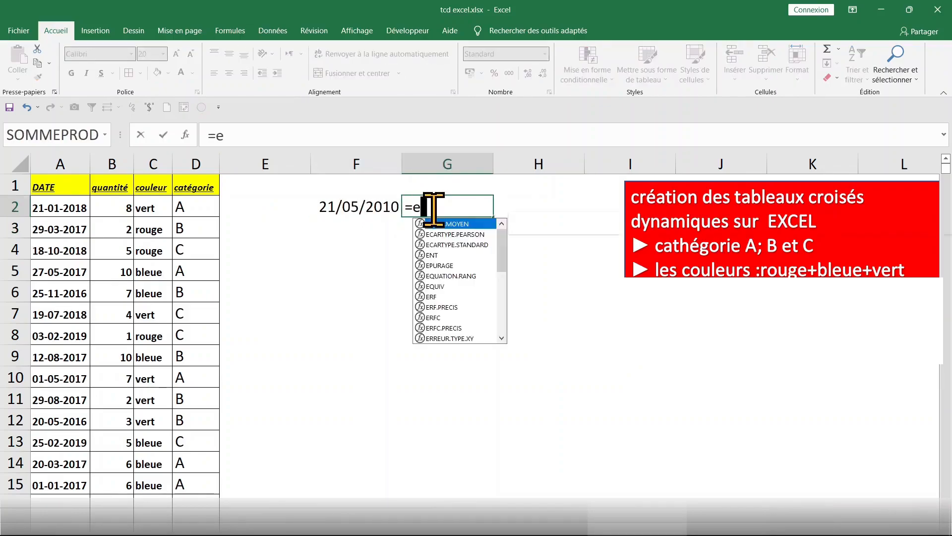
text(stnu)
key(Tab)
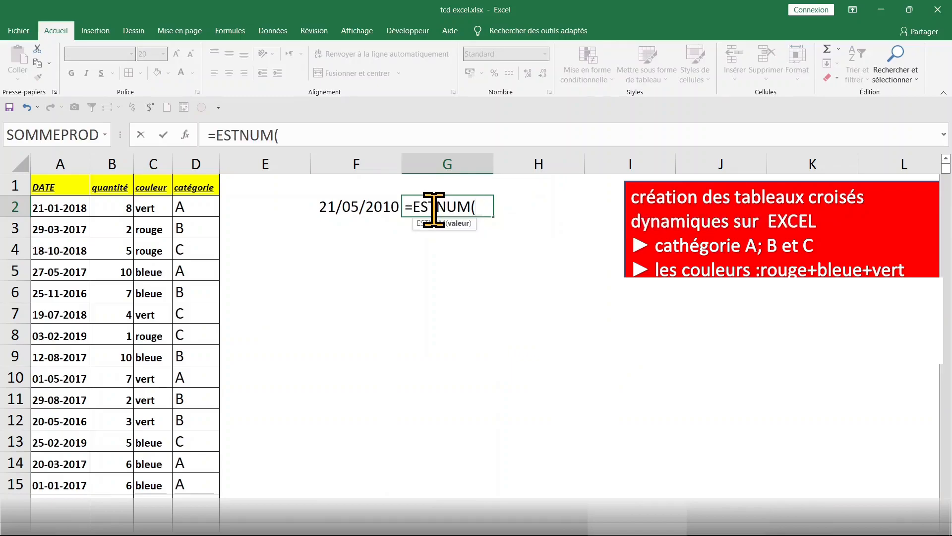
click(357, 203)
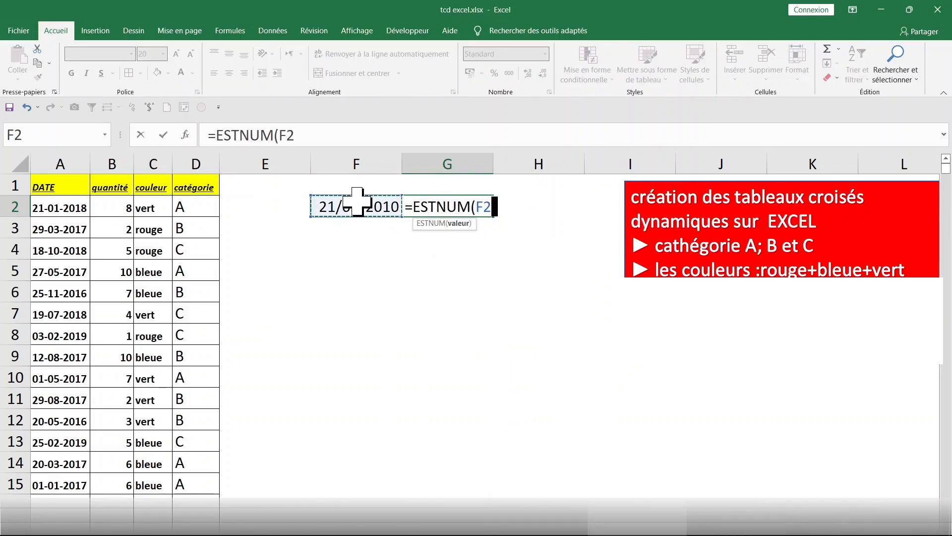
key(Return)
drag(357, 201, 484, 197)
key(Delete)
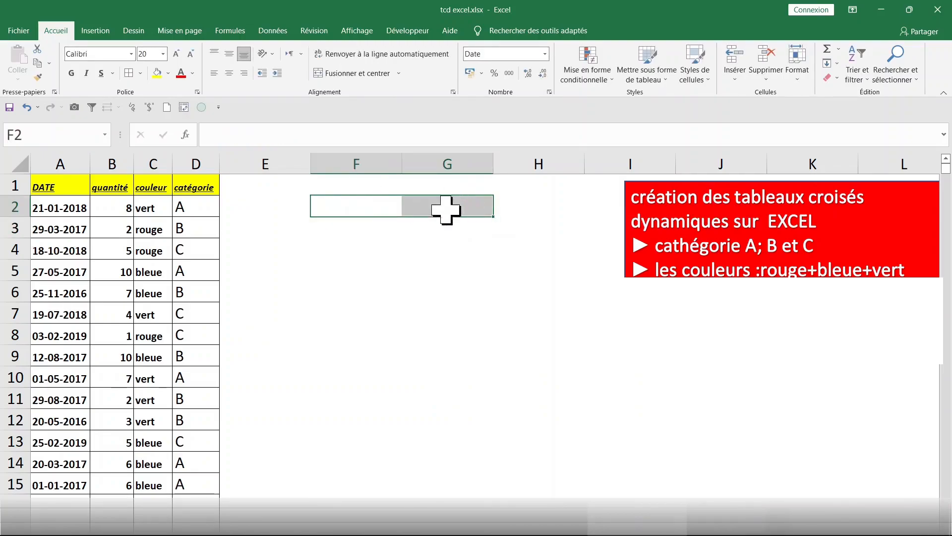
Step: Check the first DATE entry with =ESTNUM(A2) in cell E2, and delete the test formula
click(272, 207)
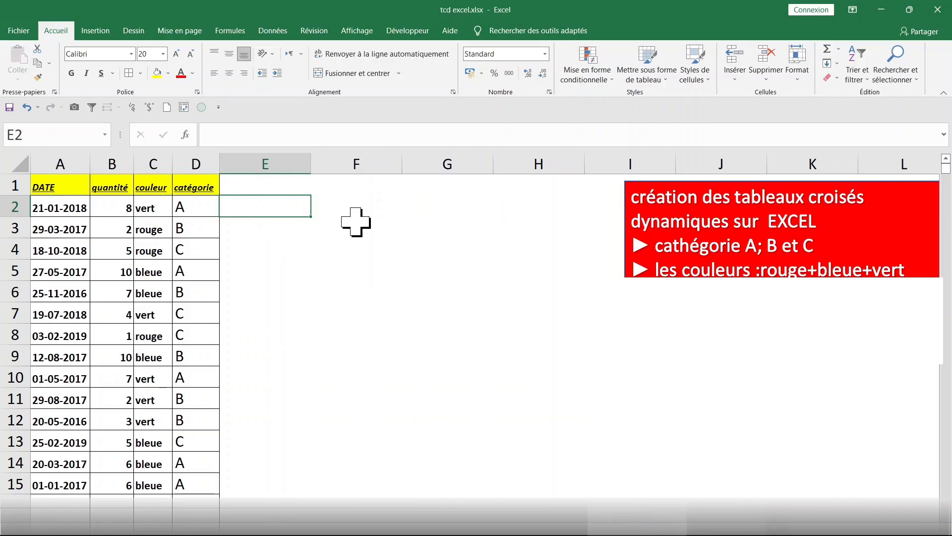
text(=estnu)
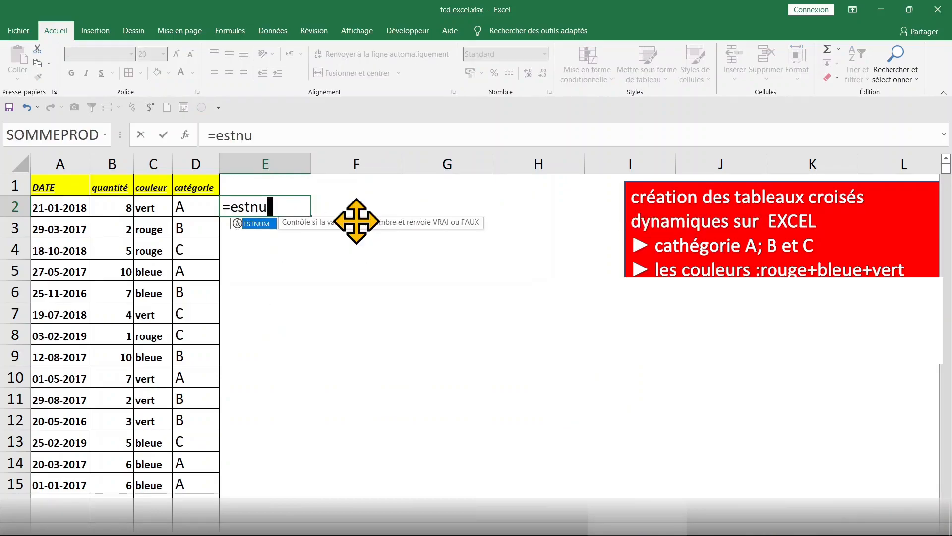
text(m)
key(Tab)
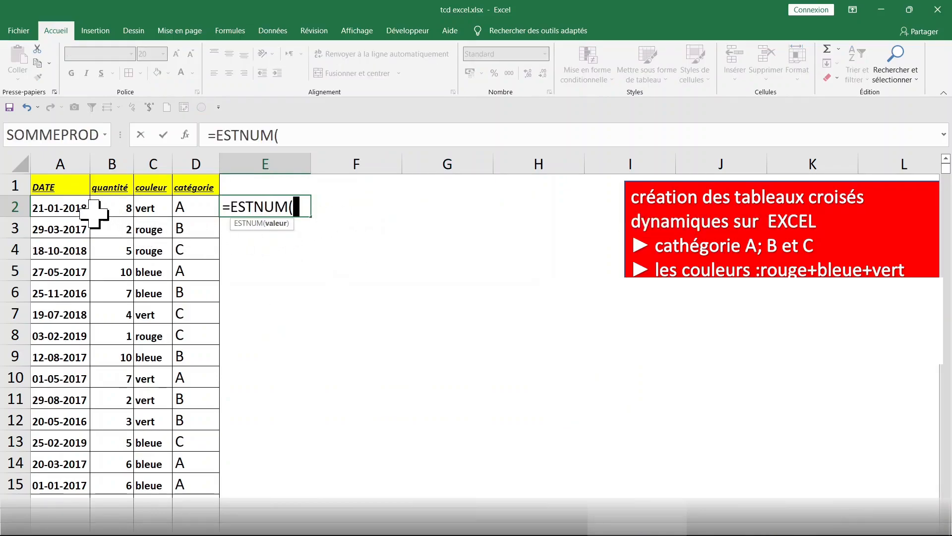
click(73, 209)
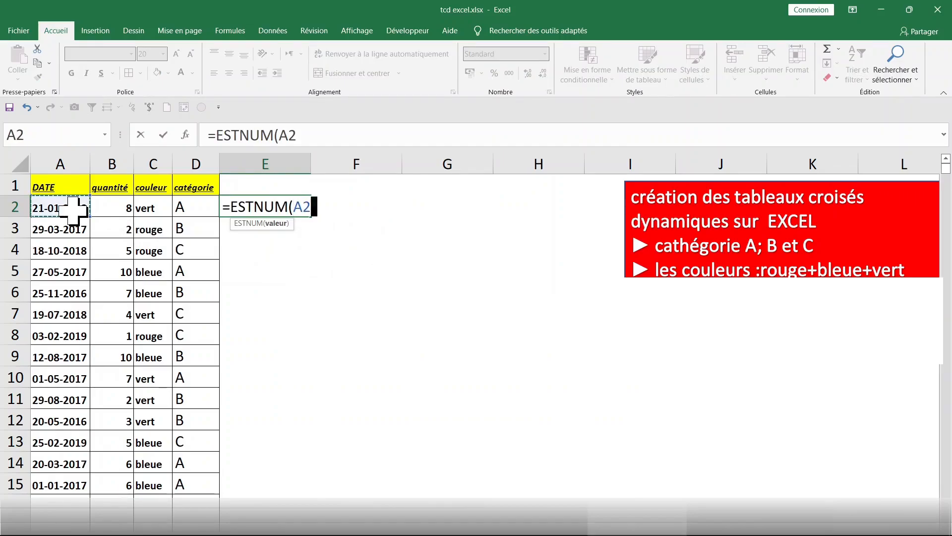
text())
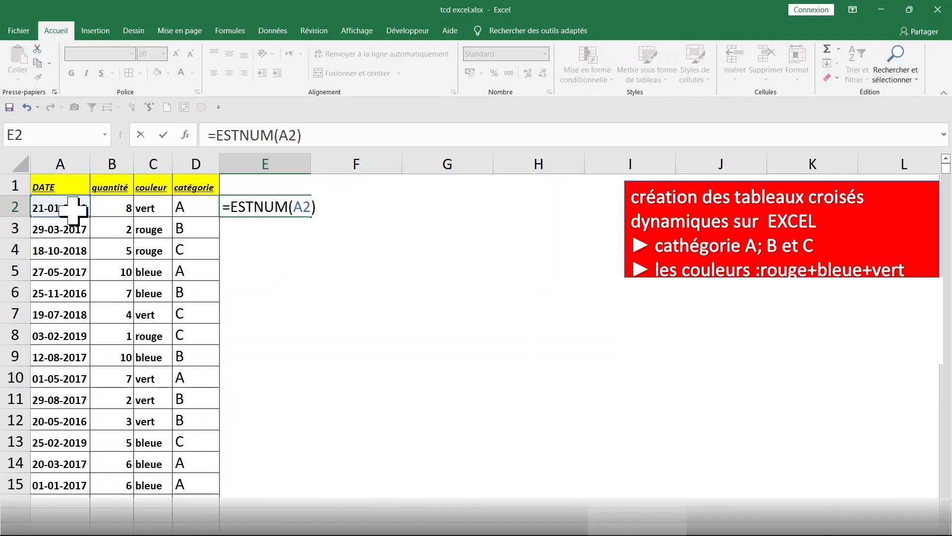
key(Return)
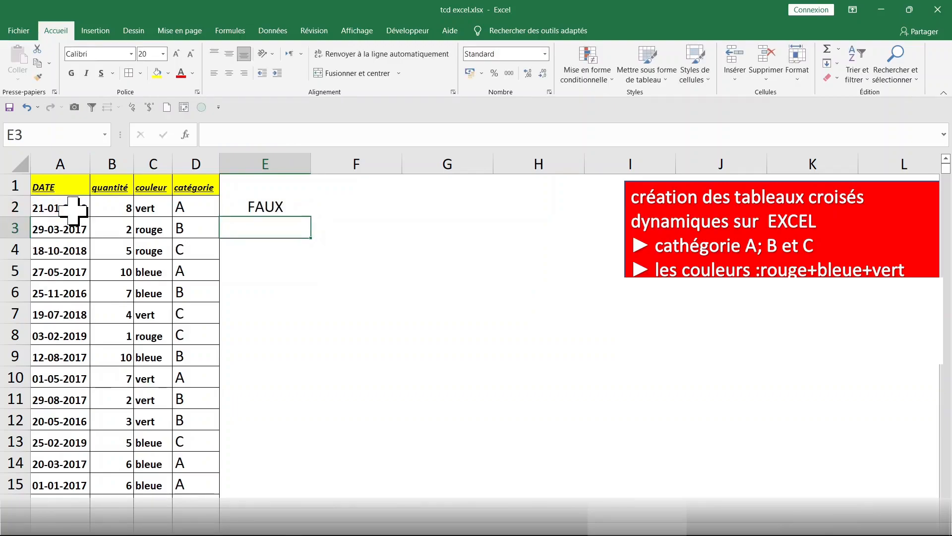
click(73, 209)
click(285, 206)
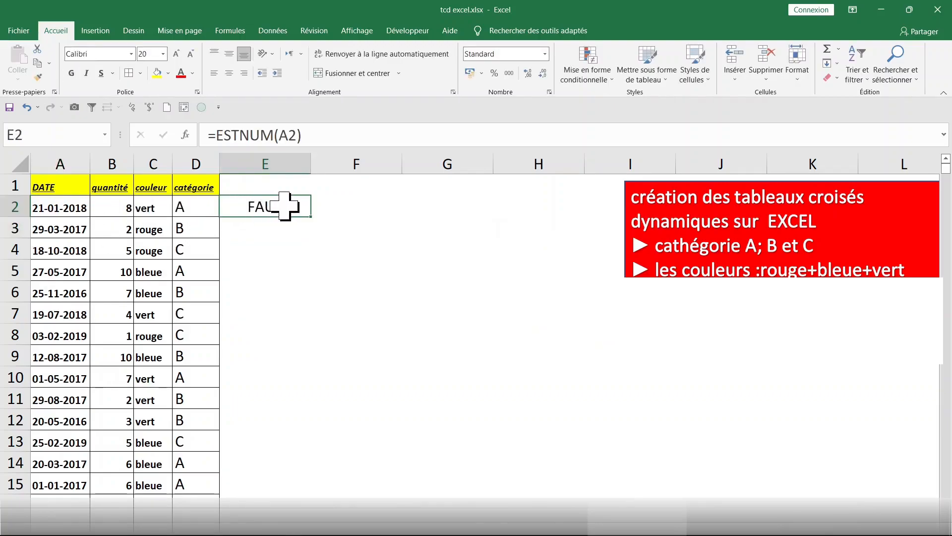
key(Delete)
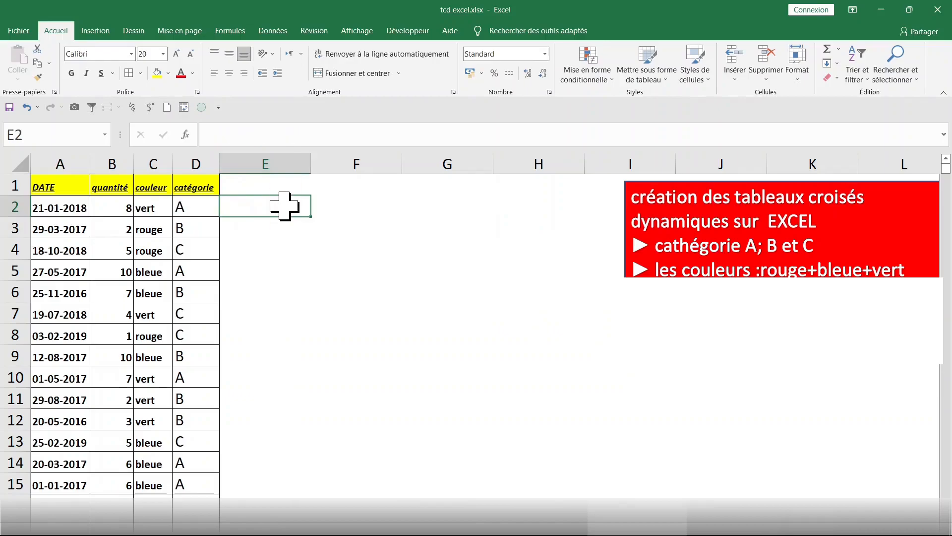
click(70, 207)
click(64, 248)
click(67, 312)
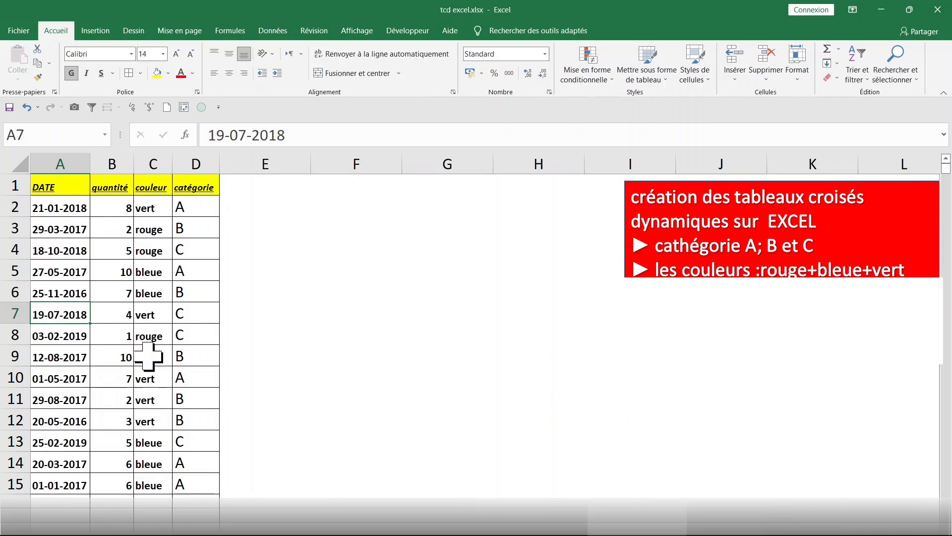
Step: Enter the formula =1*A2 in cell E2 and fill it down column E to the end of the table
click(249, 208)
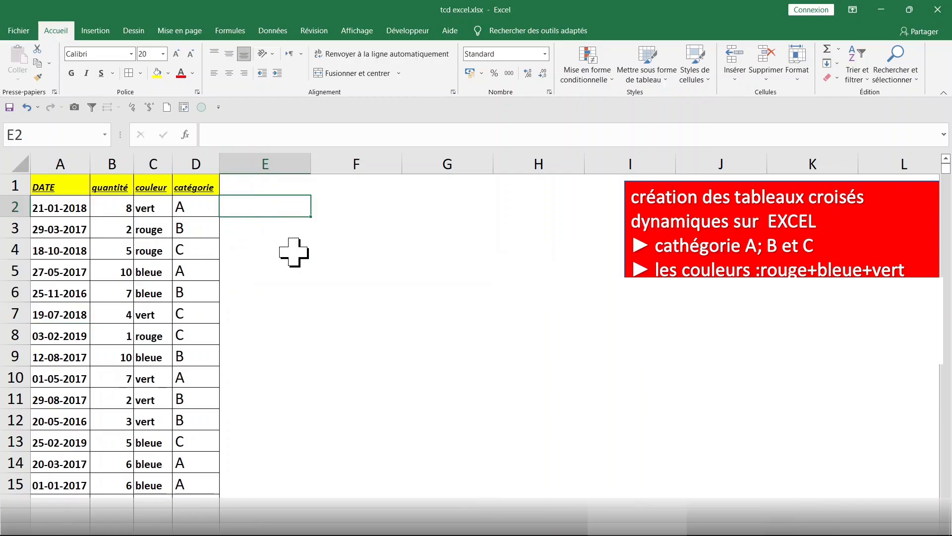
text(=)
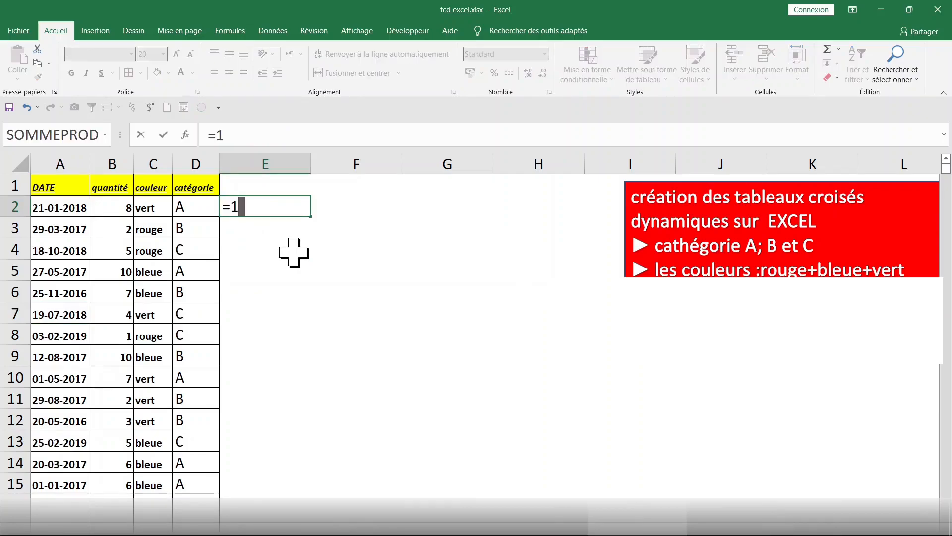
text(1*)
key(Left)
key(Left)
key(Left)
key(Left)
key(Return)
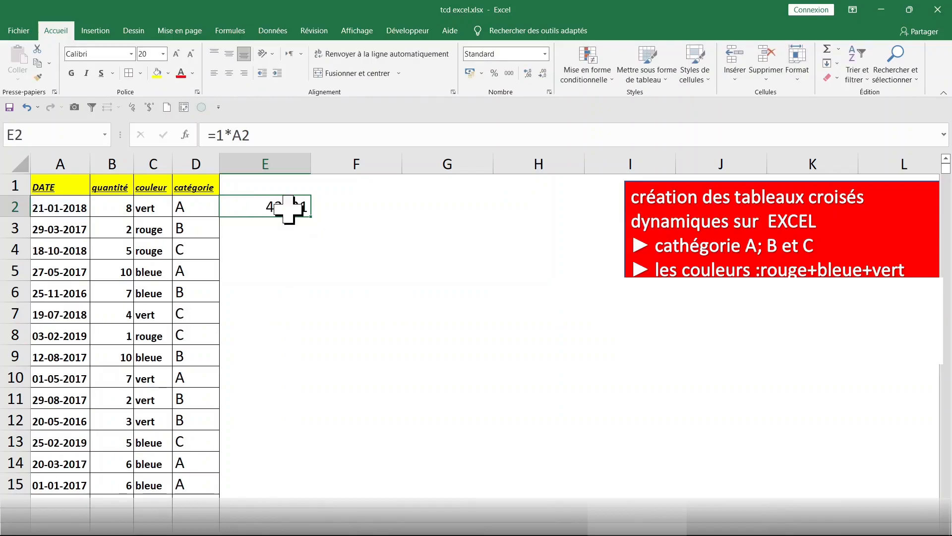
double_click(311, 217)
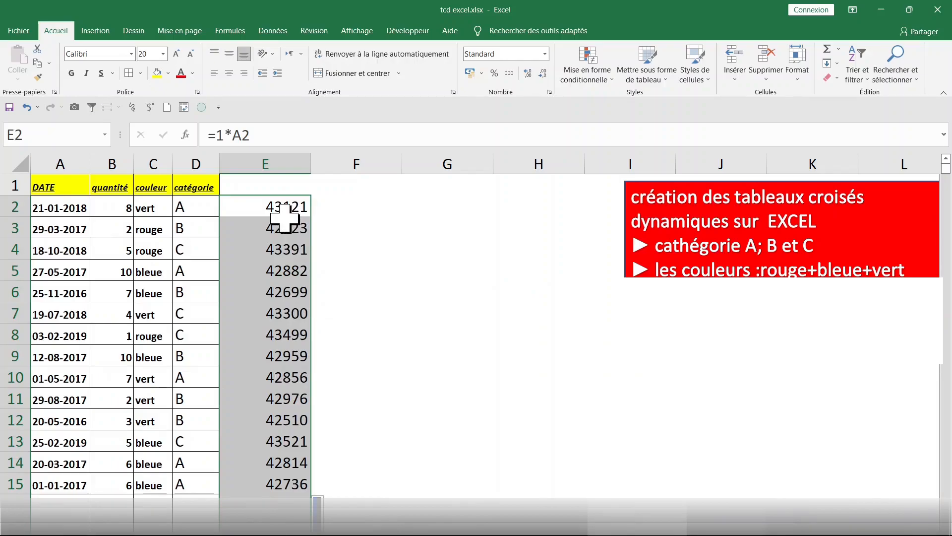
Step: Apply a Date number format to the filled formulas in column E
key(ctrl+1)
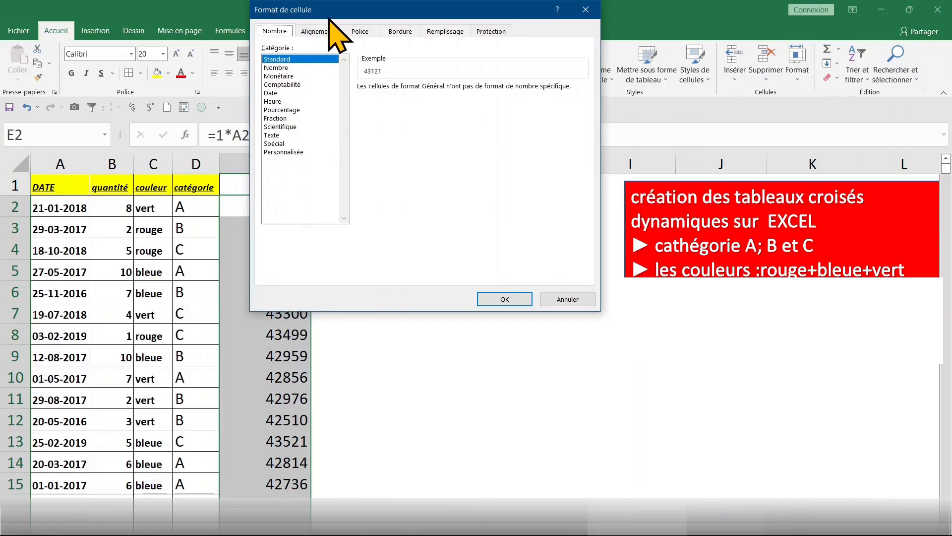
click(270, 93)
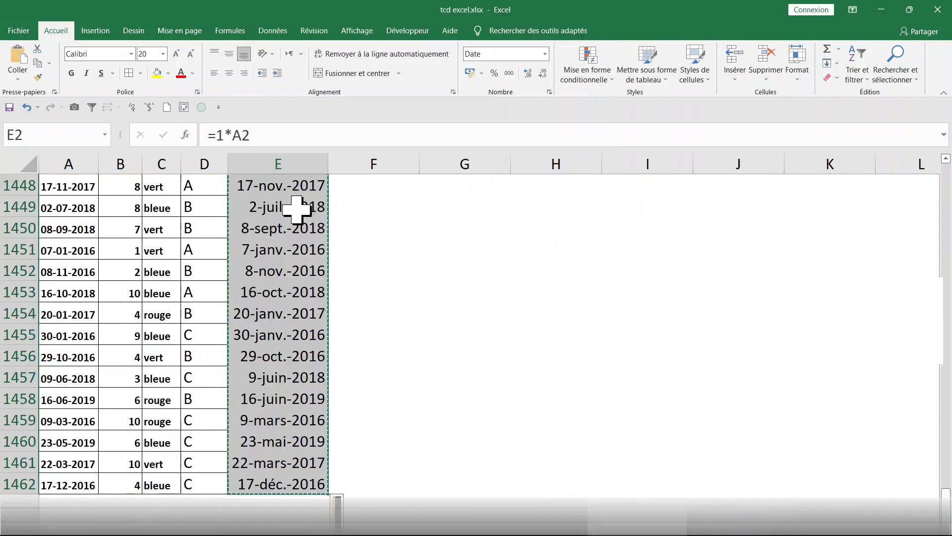
Step: Paste the copied column E results over the DATE column from A2 downward, as values only
scroll(296, 209, up, 2)
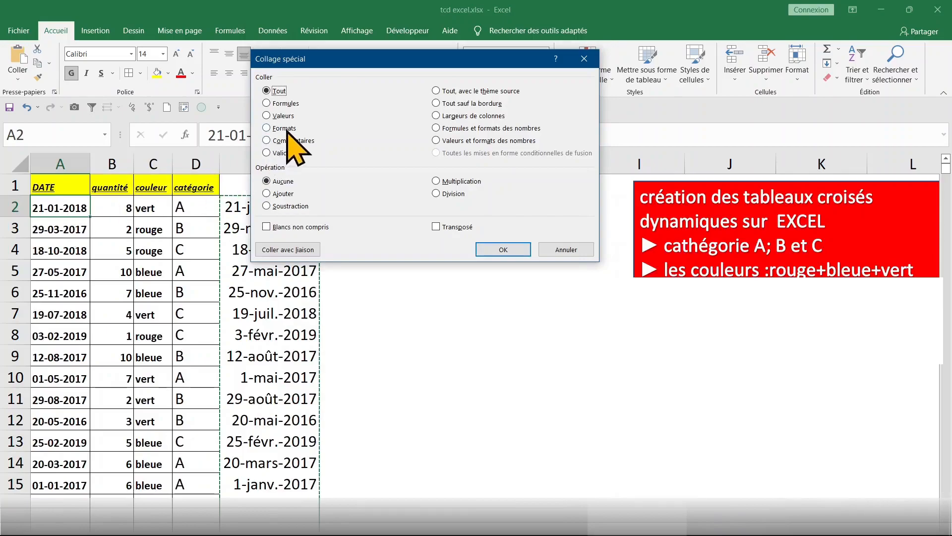
click(284, 117)
click(502, 249)
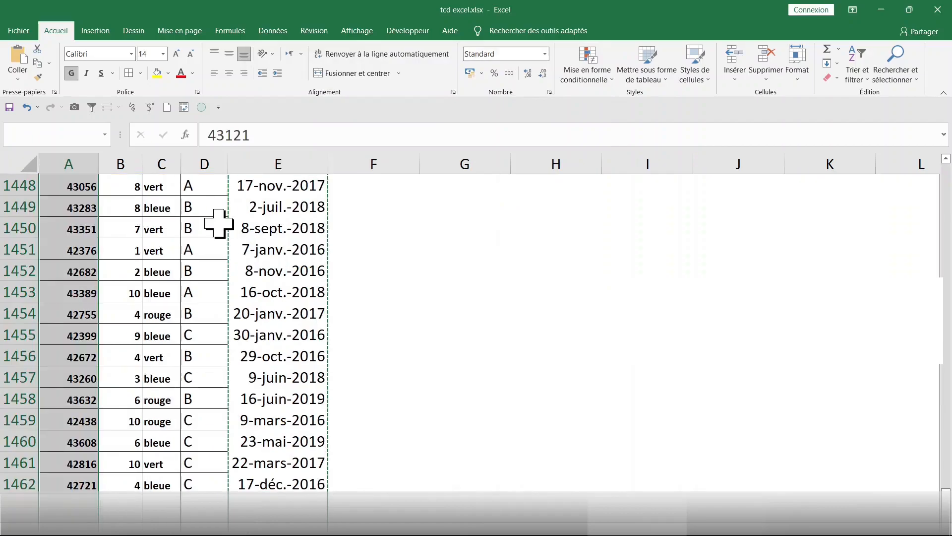
Step: Apply the Date number format of type 2012-03-14 to the pasted values in the DATE column
key(ctrl+1)
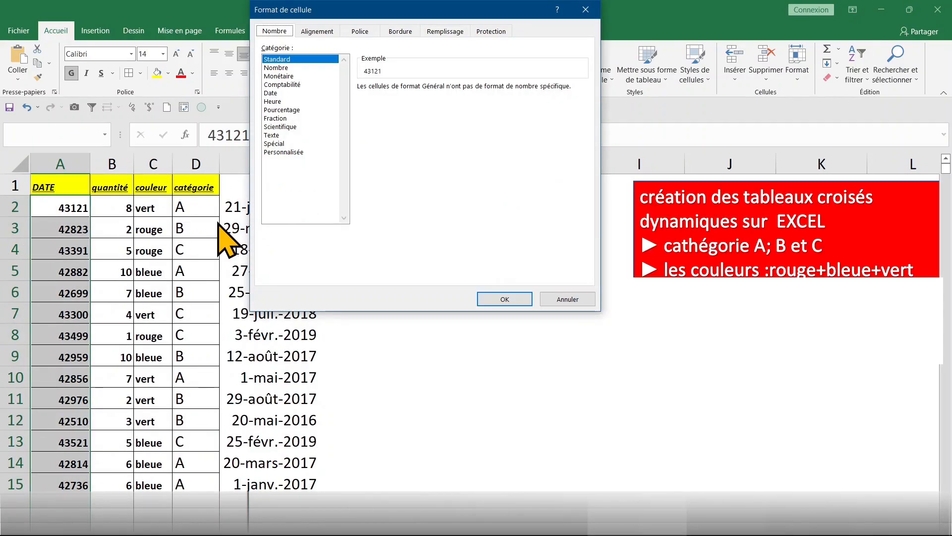
click(274, 93)
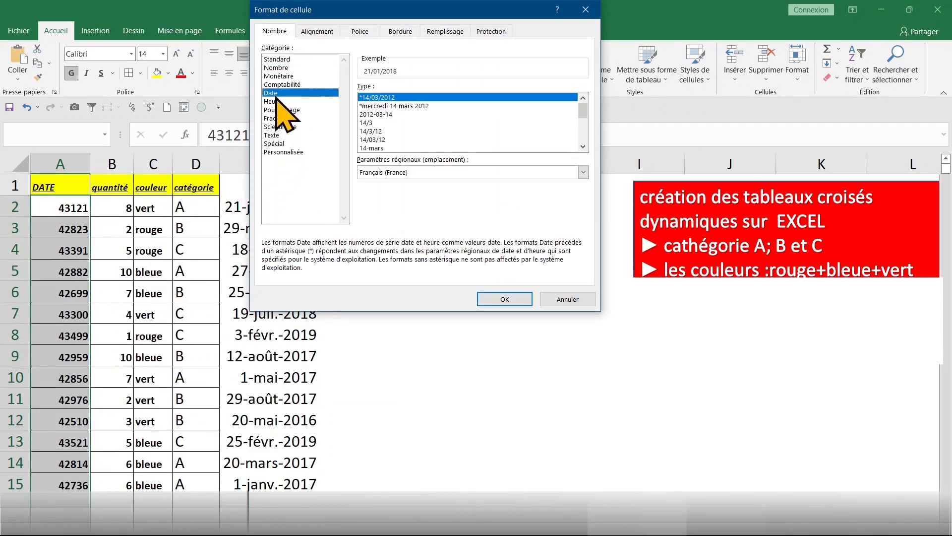
click(415, 106)
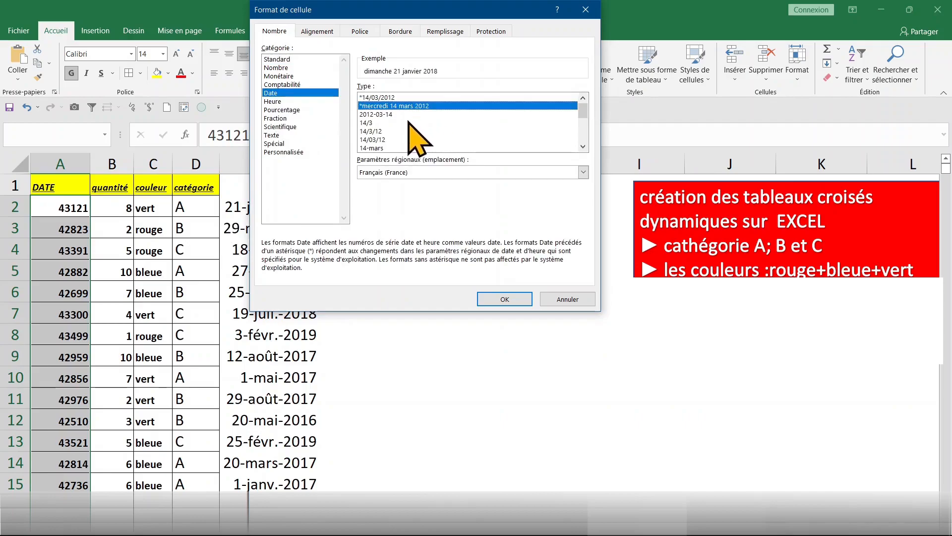
click(385, 115)
click(504, 298)
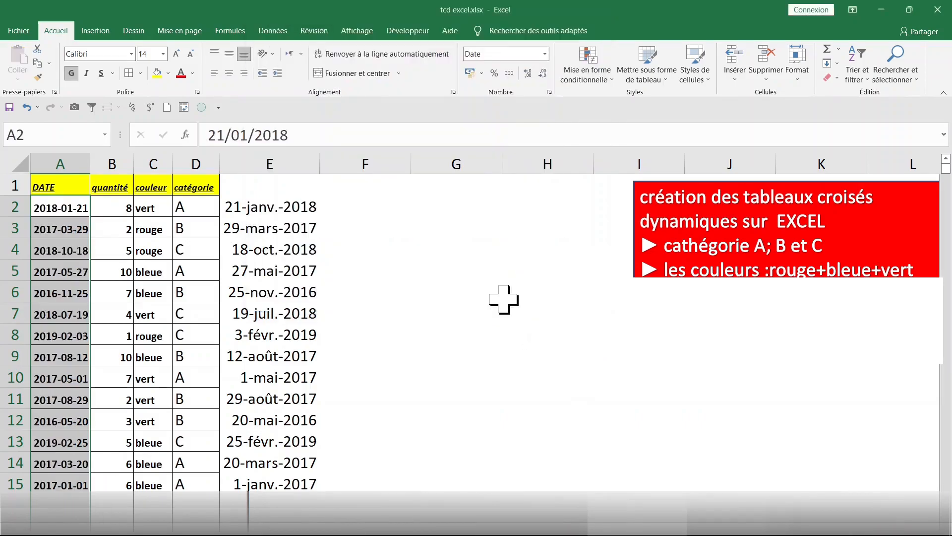
Step: Delete the helper column E beside the table
click(262, 158)
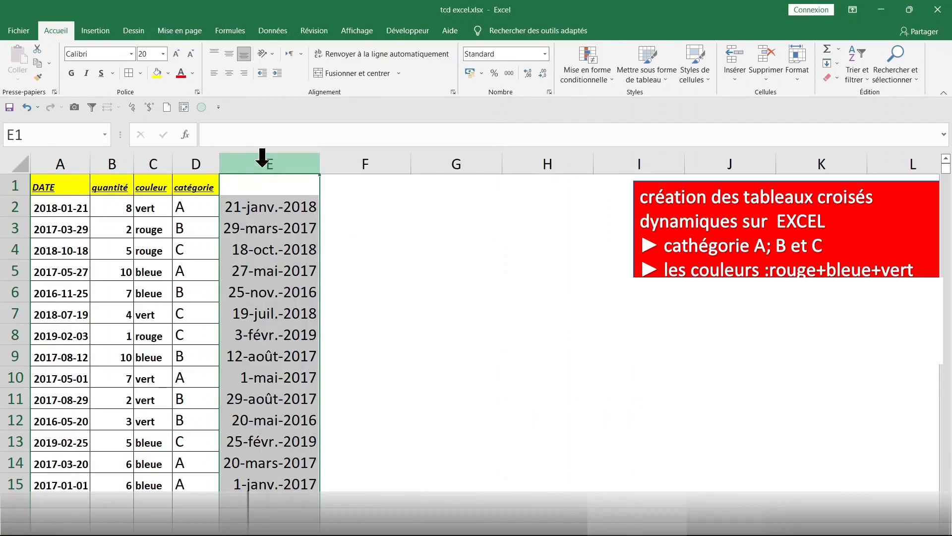
key(ctrl+minus)
click(121, 249)
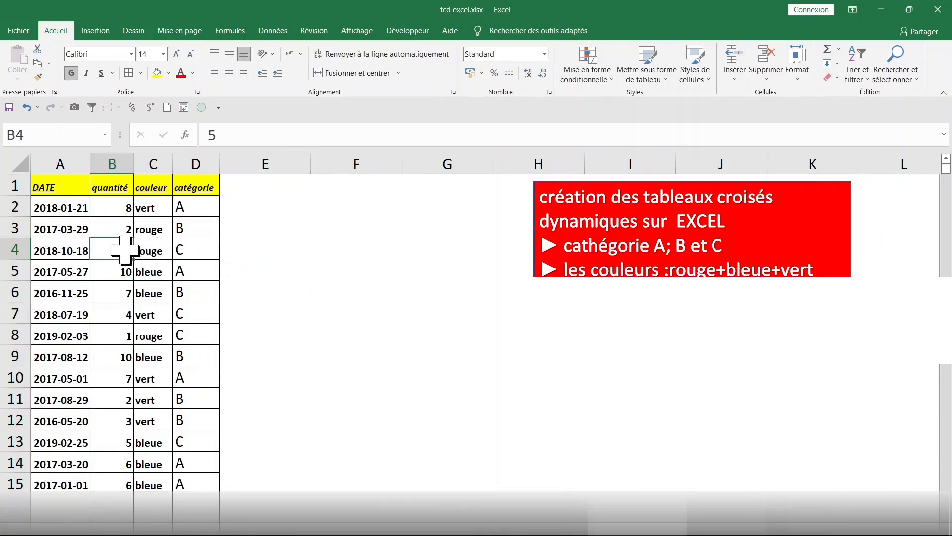
Step: Create a pivot table from the table range tcd!$A$1:$D$1462 on a new worksheet
click(122, 278)
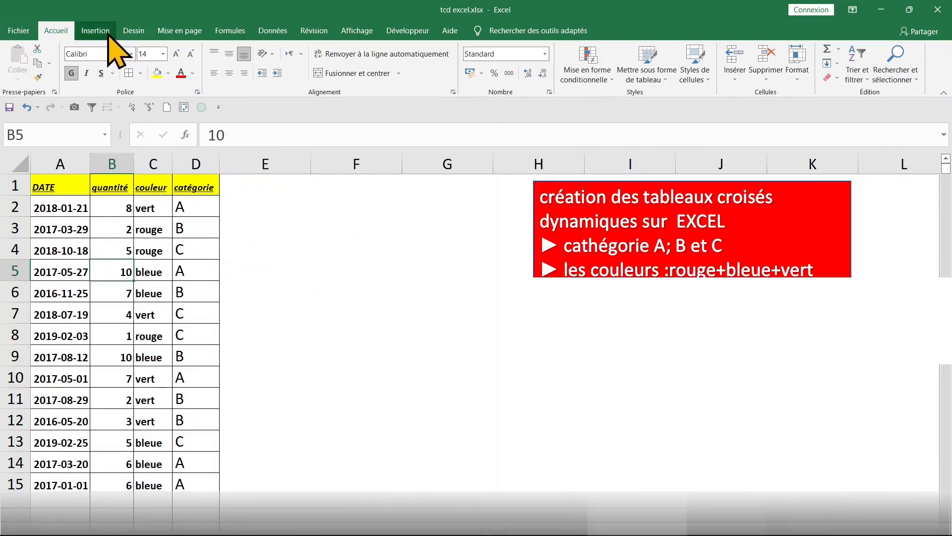
click(95, 30)
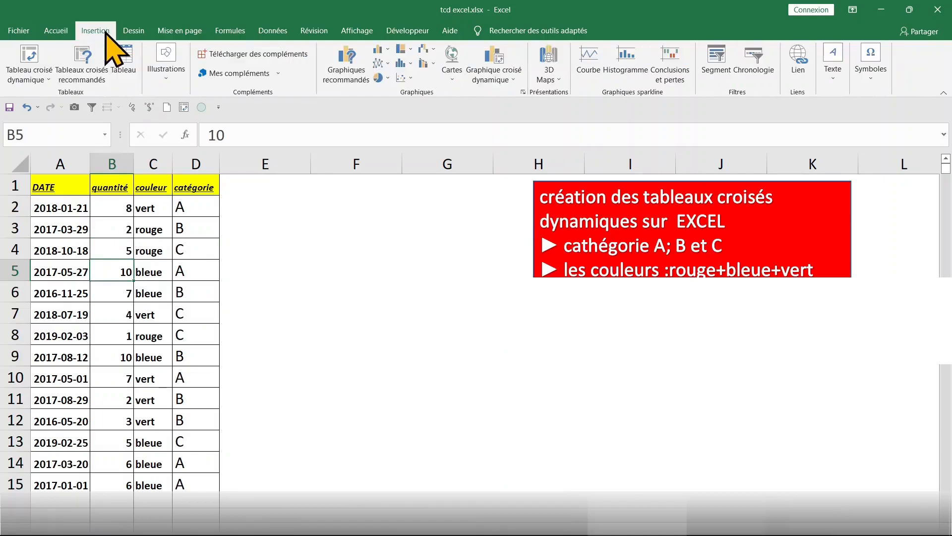
click(29, 58)
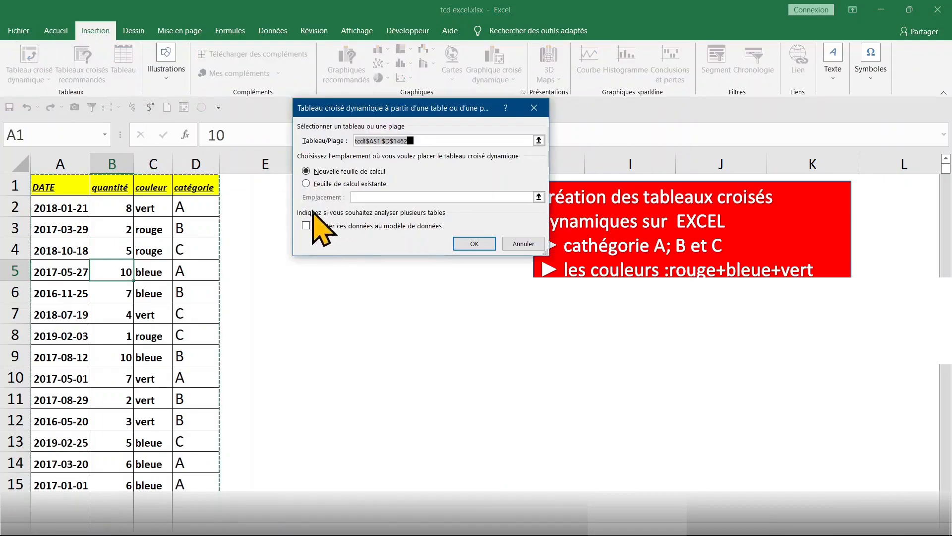
click(475, 244)
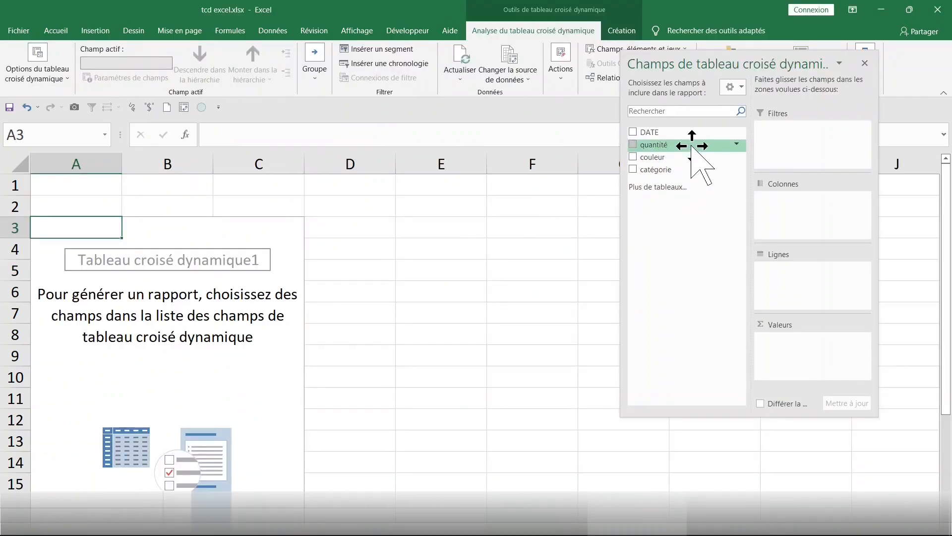
Step: Add the DATE field to the pivot table's columns and move it to the rows
drag(663, 133, 701, 186)
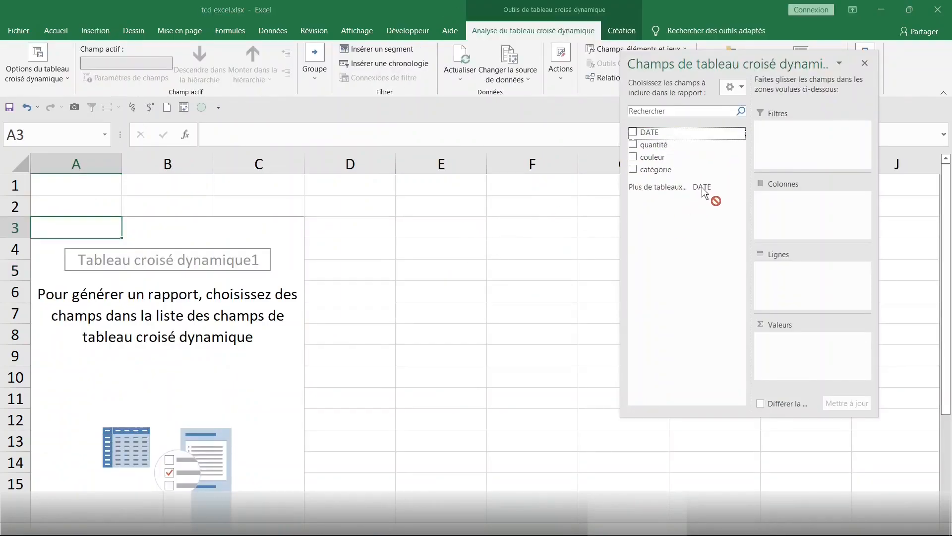
drag(771, 272, 786, 213)
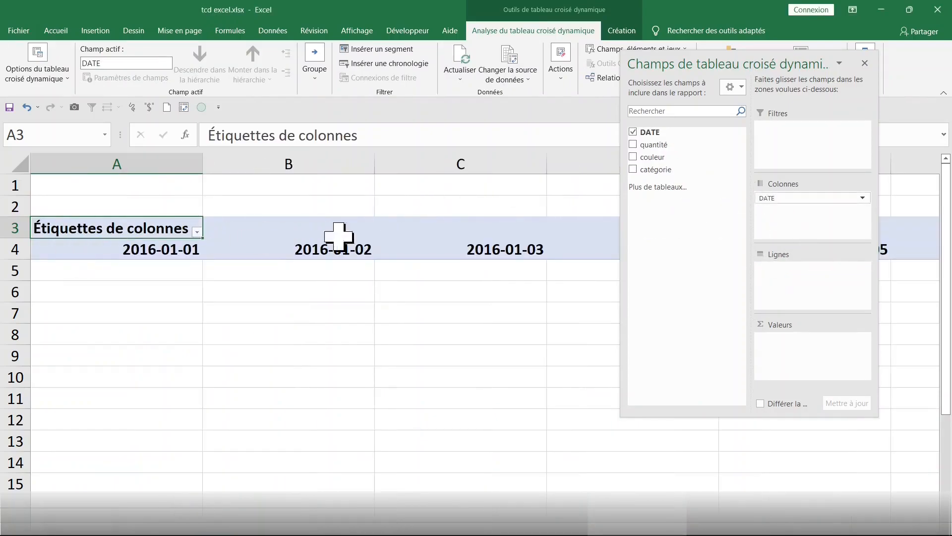
drag(808, 200, 807, 287)
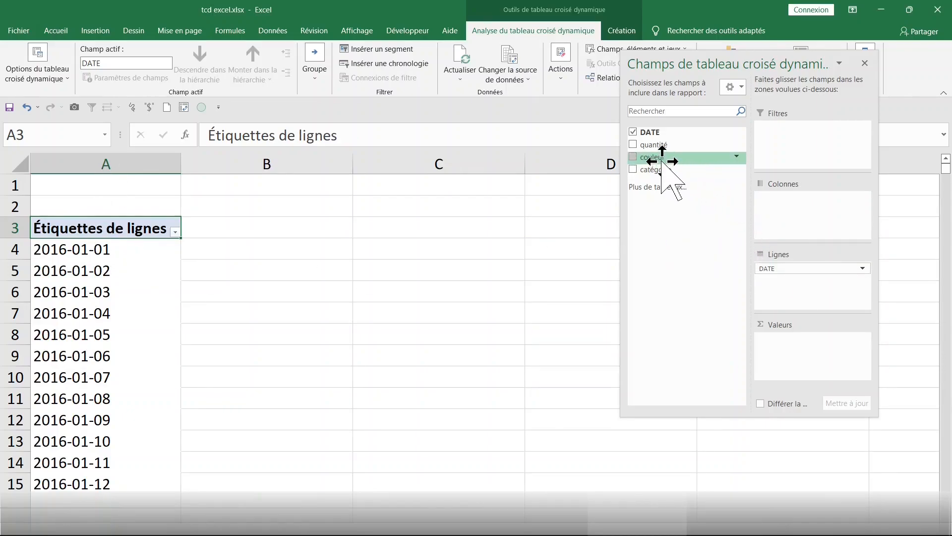
Step: Place the couleur field in the pivot table's columns and sum the quantité field in its values
drag(662, 160, 791, 203)
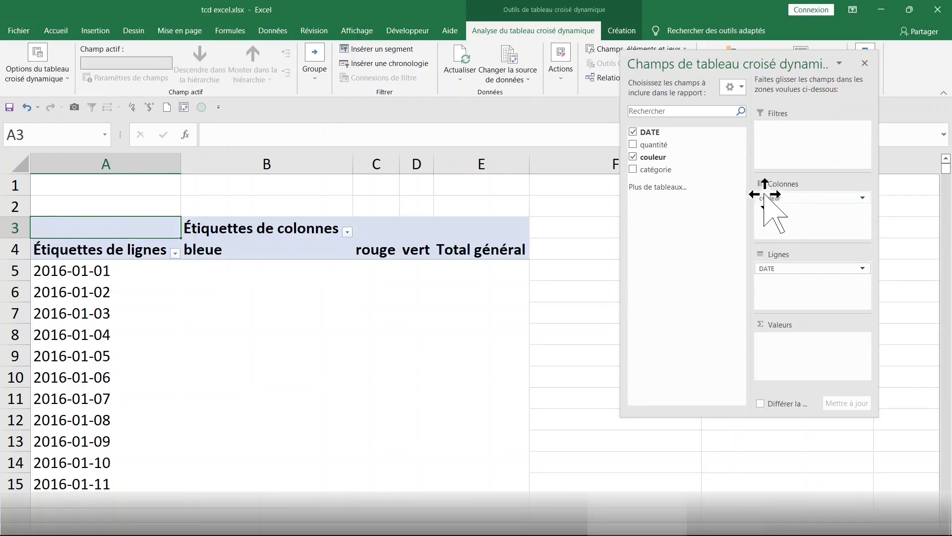
drag(666, 148, 793, 342)
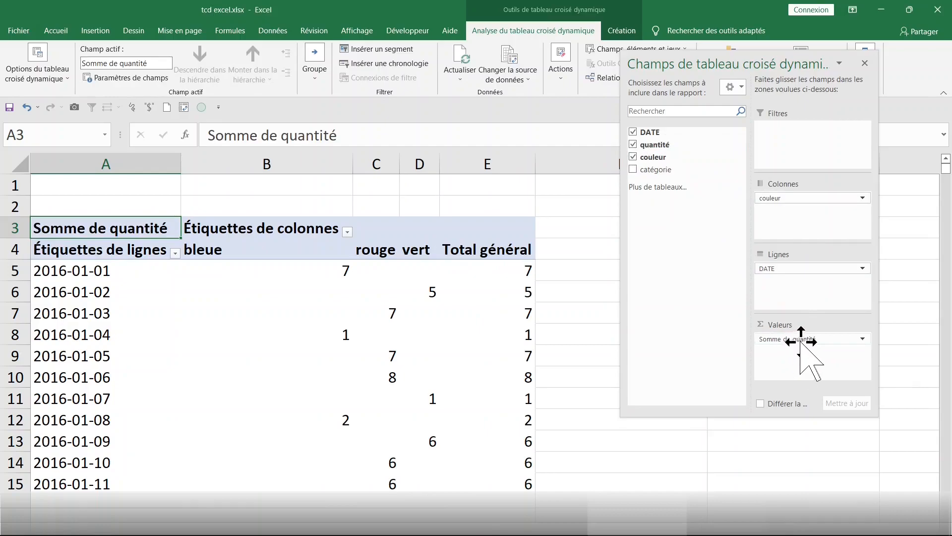
click(843, 339)
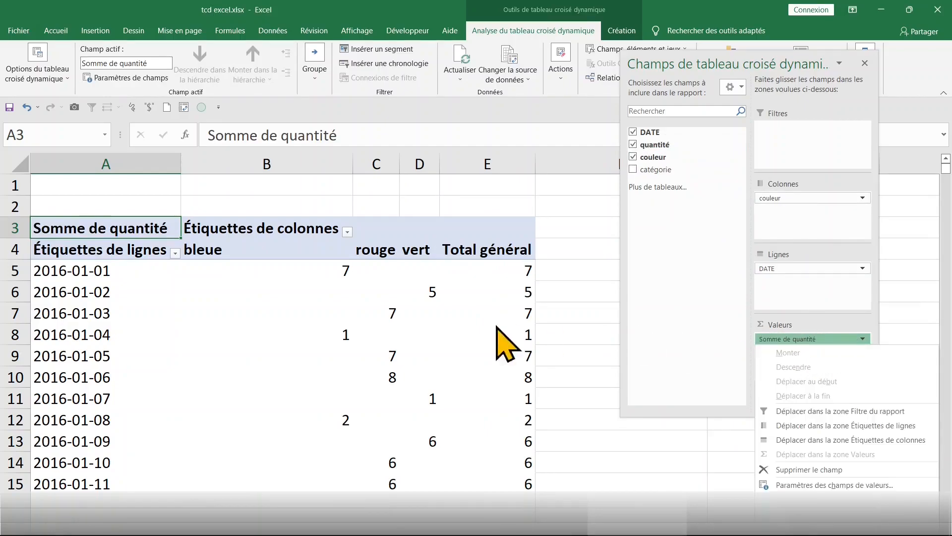
click(373, 335)
Step: Examine the daily date row labels down the pivot table
click(72, 298)
click(95, 314)
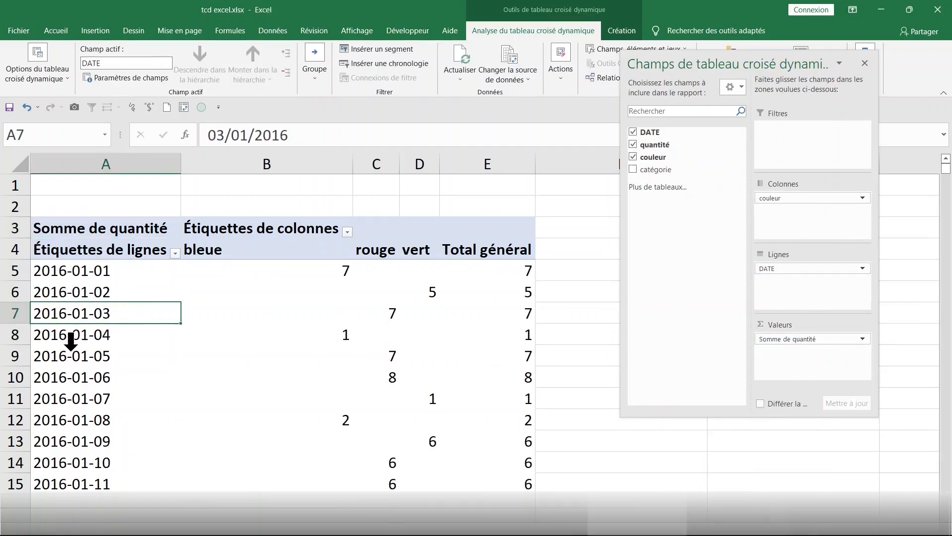
click(78, 357)
click(112, 296)
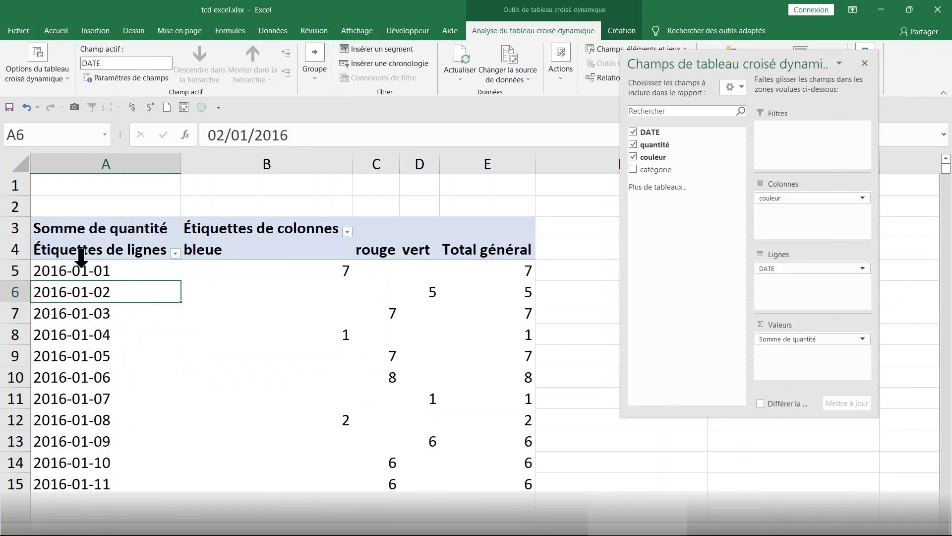
scroll(93, 377, down, 1)
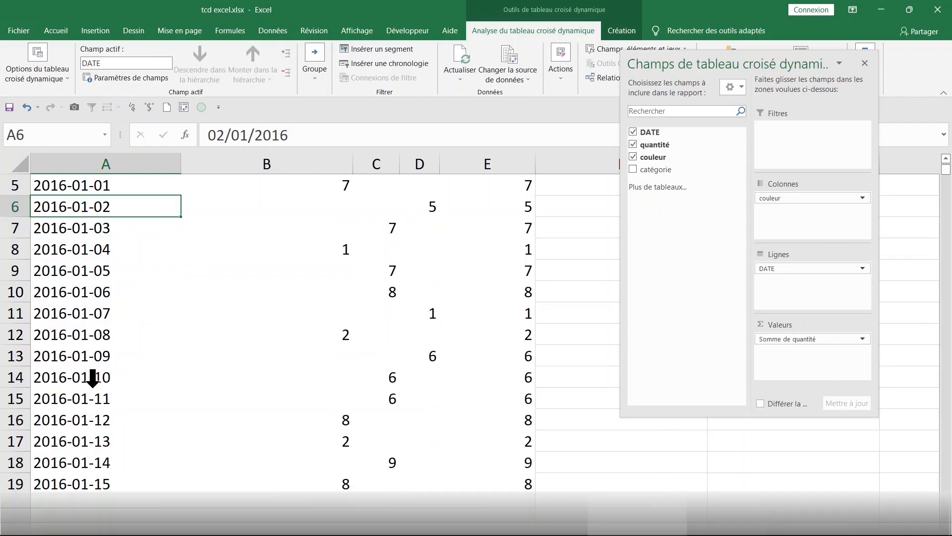
scroll(93, 378, down, 11)
scroll(80, 320, up, 5)
scroll(79, 320, up, 7)
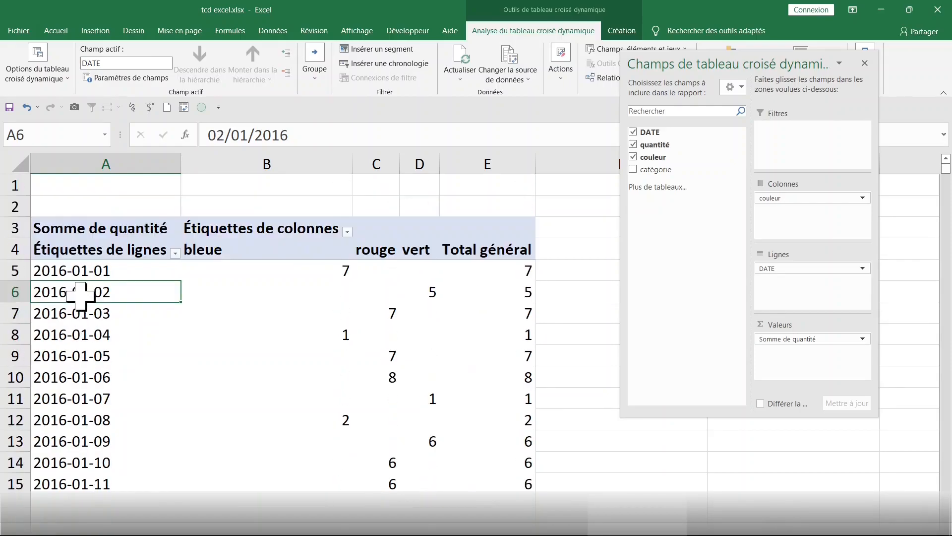
Step: Group the pivot table's DATE field by Mois and Années, leaving Trimestres out
right_click(78, 292)
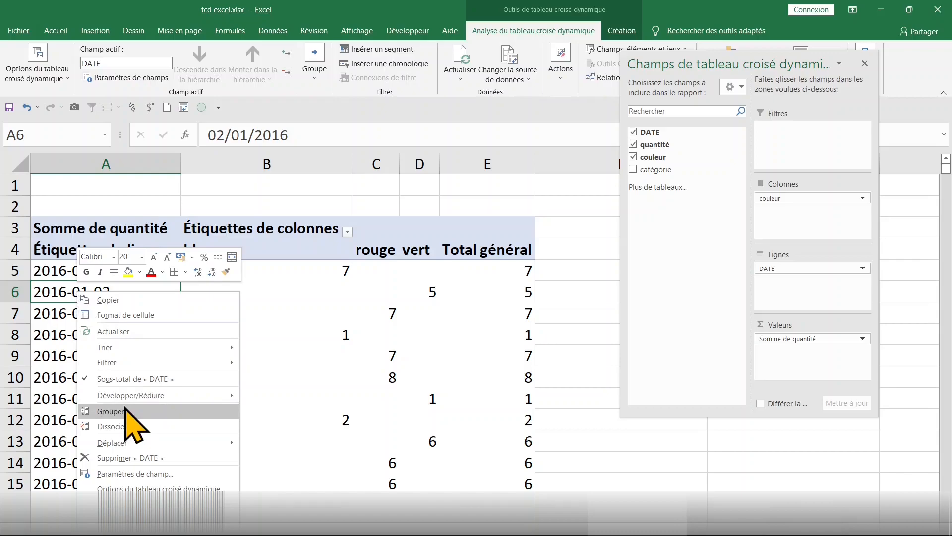
click(307, 345)
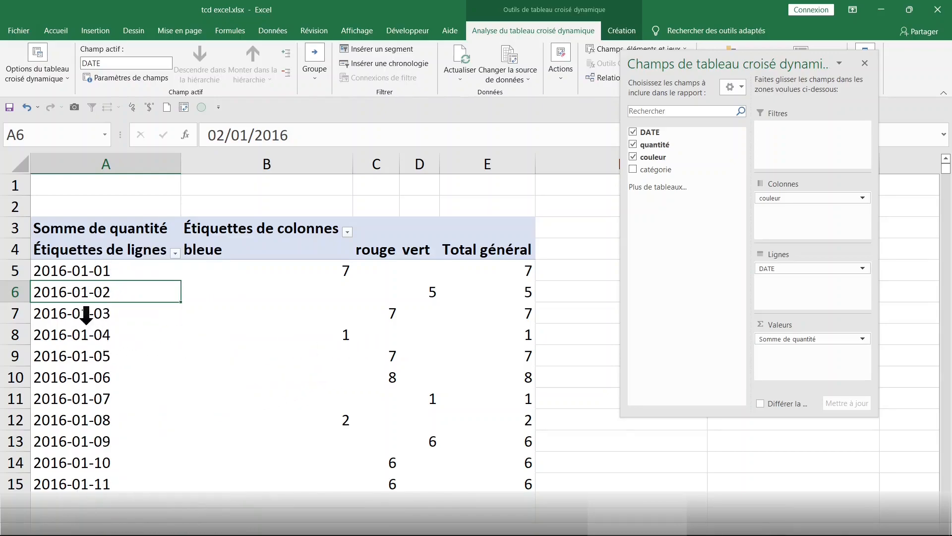
click(88, 318)
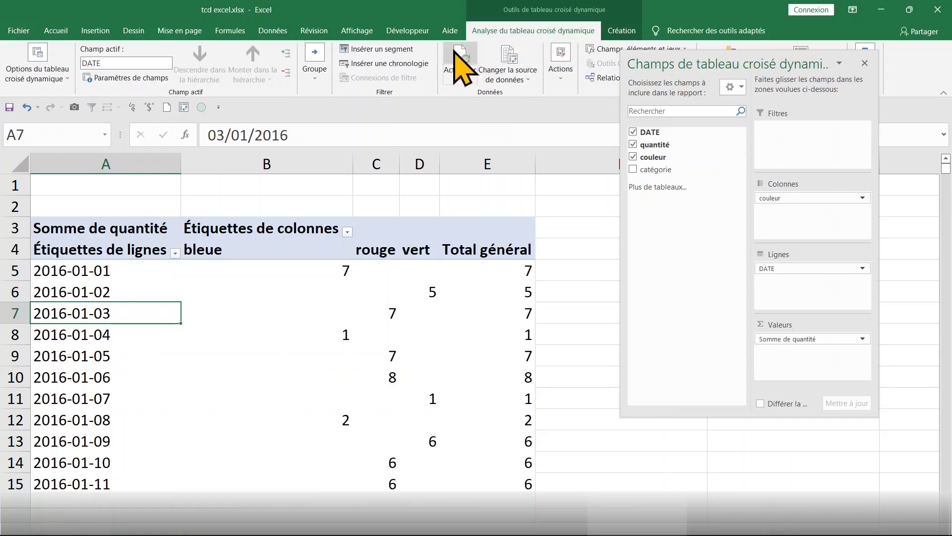
click(316, 75)
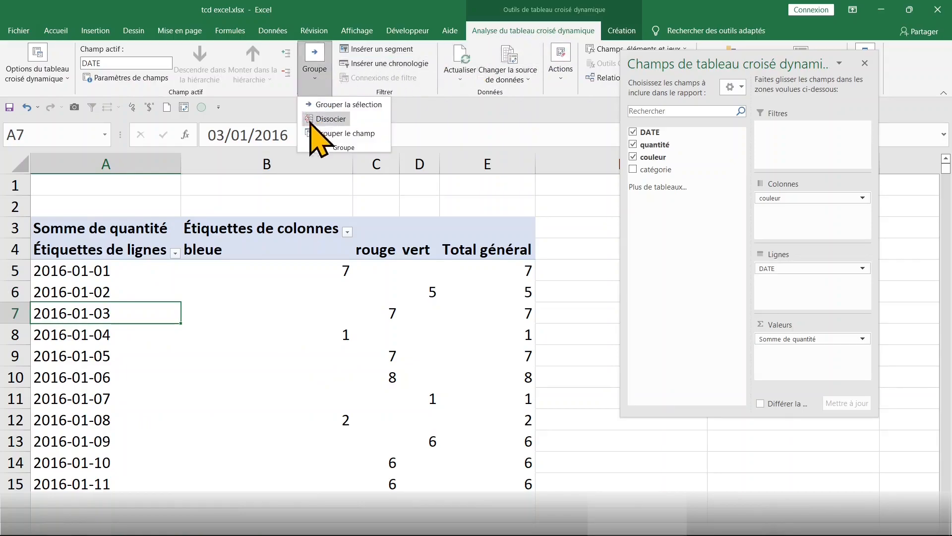
click(361, 134)
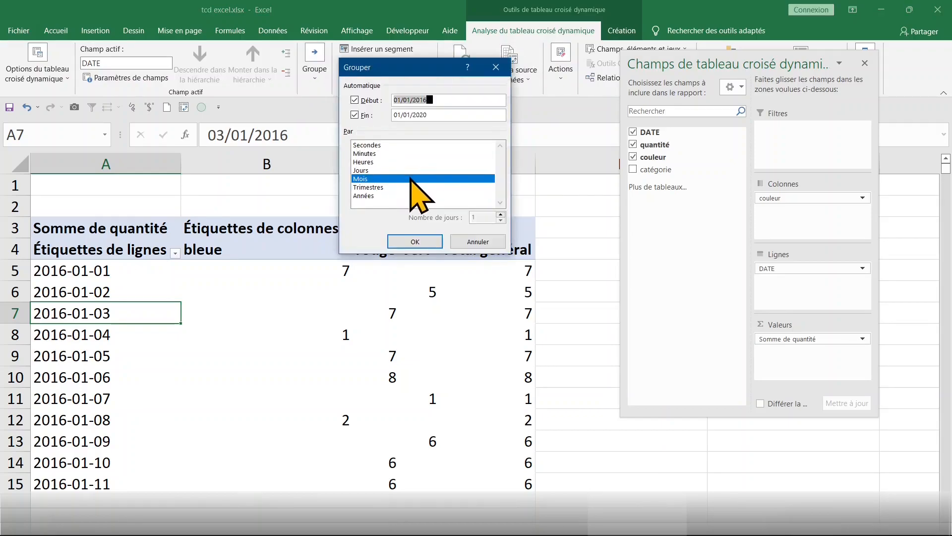
click(381, 188)
click(386, 196)
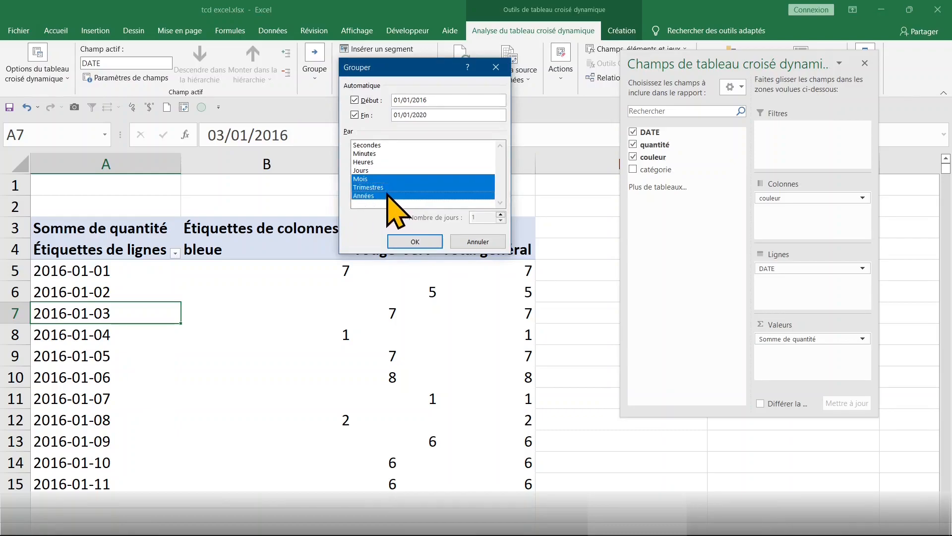
click(390, 188)
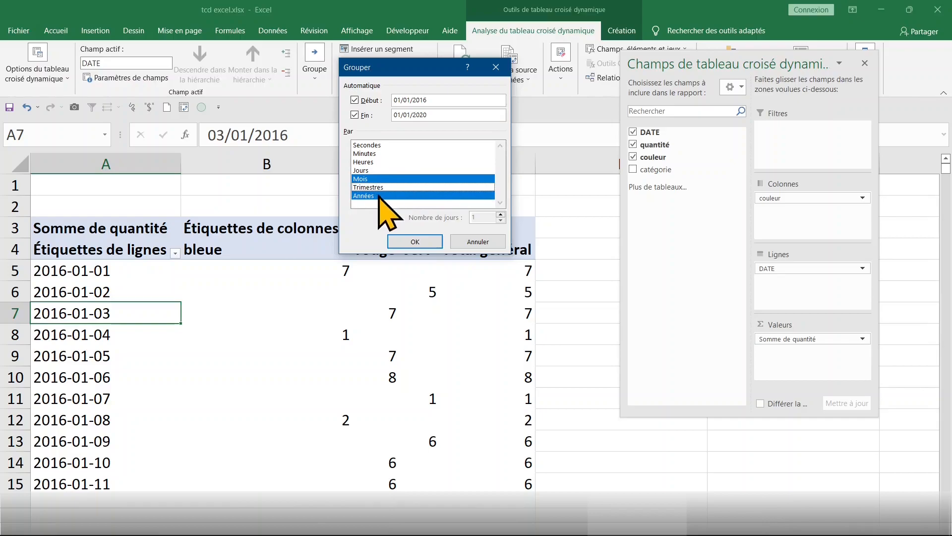
click(429, 242)
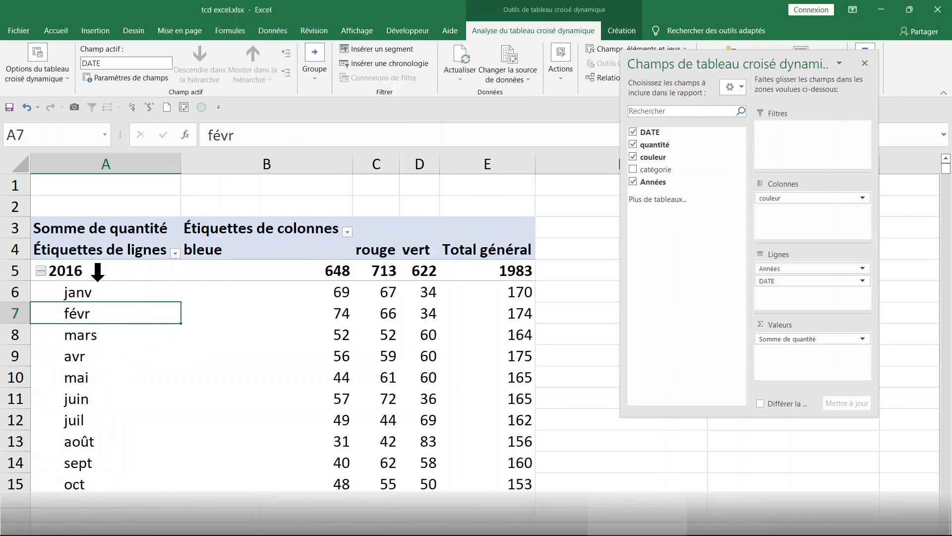
Step: Move the Années field into the pivot table's columns ahead of couleur, and close the field list
scroll(110, 313, down, 2)
scroll(110, 313, up, 2)
mouse_move(799, 269)
mouse_down()
mouse_move(817, 242)
mouse_move(809, 207)
mouse_up()
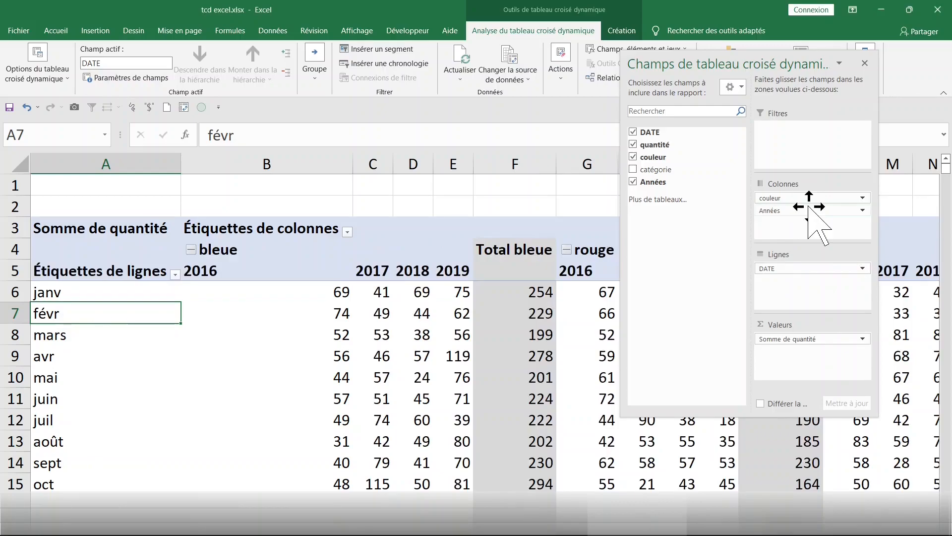
drag(802, 202, 803, 220)
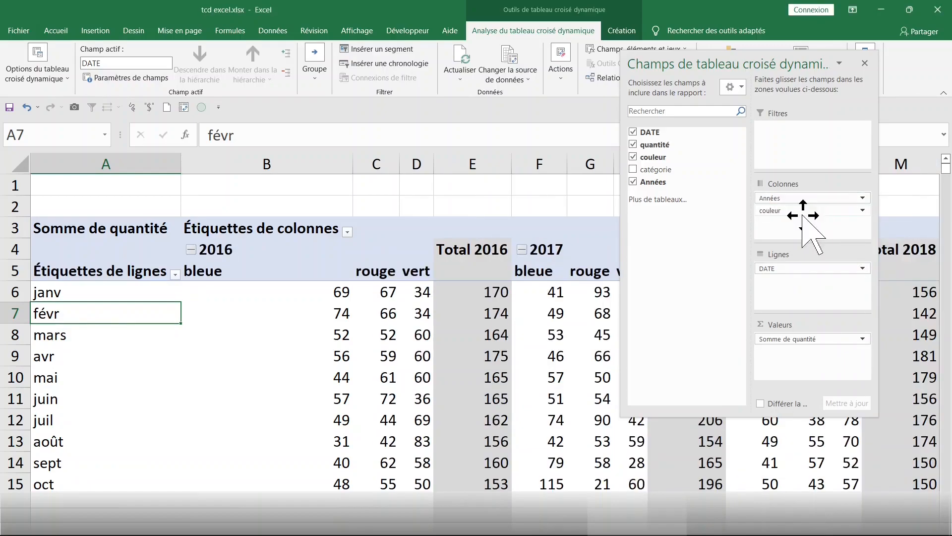
click(314, 339)
click(220, 237)
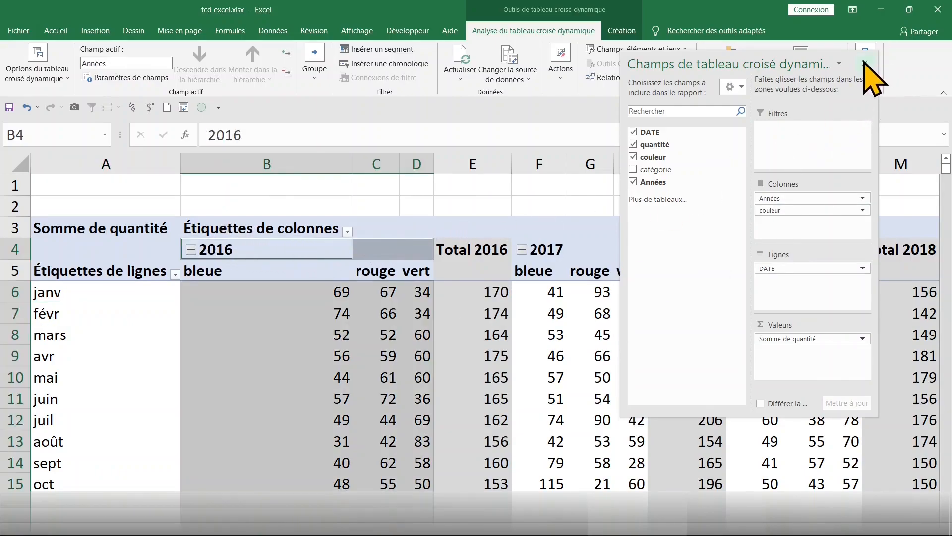
click(866, 48)
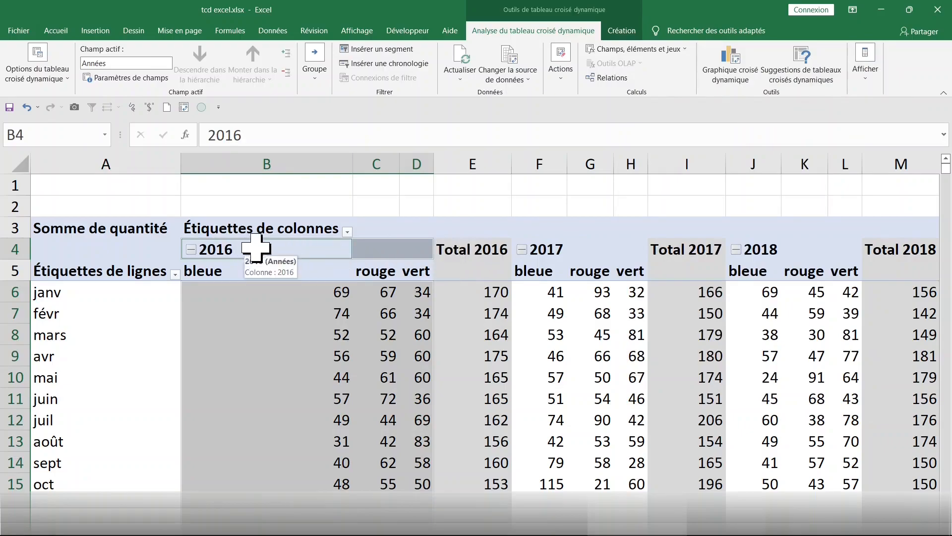
Step: Examine the pivot table's year headings, colour columns and month rows
click(540, 233)
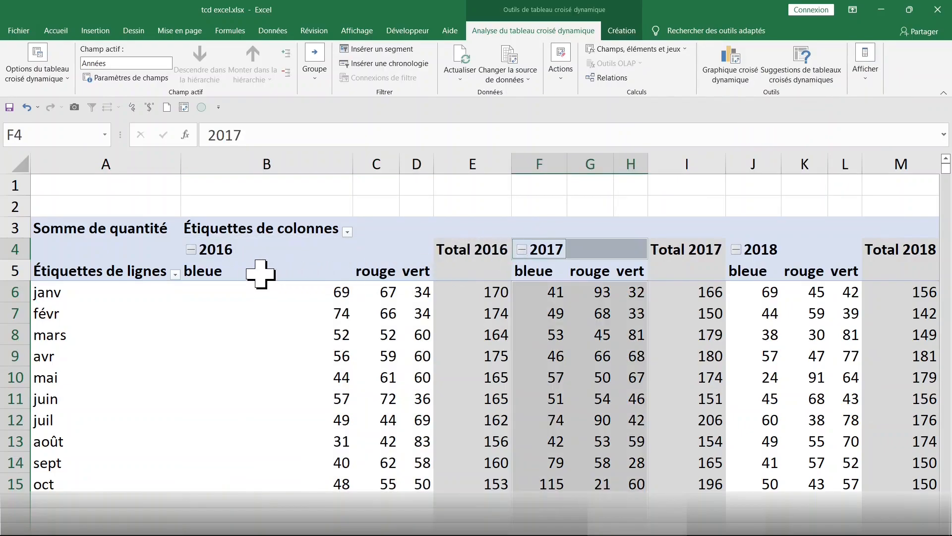
click(240, 272)
click(393, 317)
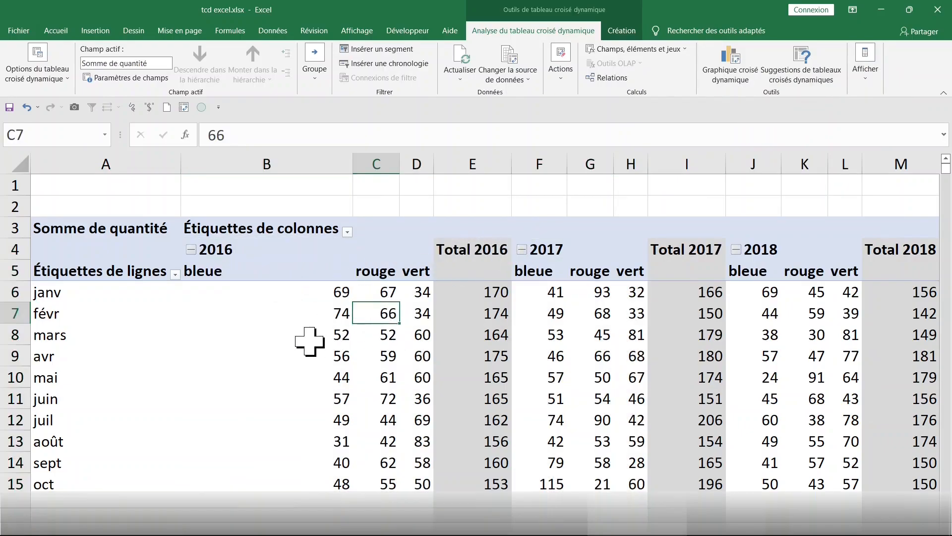
click(254, 274)
click(36, 342)
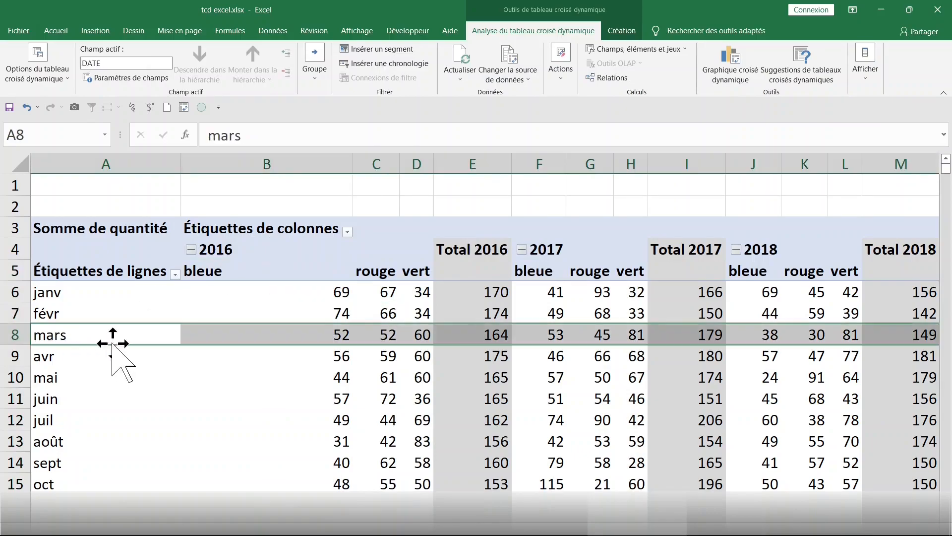
Step: Reopen the pivot table's field list and move the Années field from the columns to the report filters
click(128, 335)
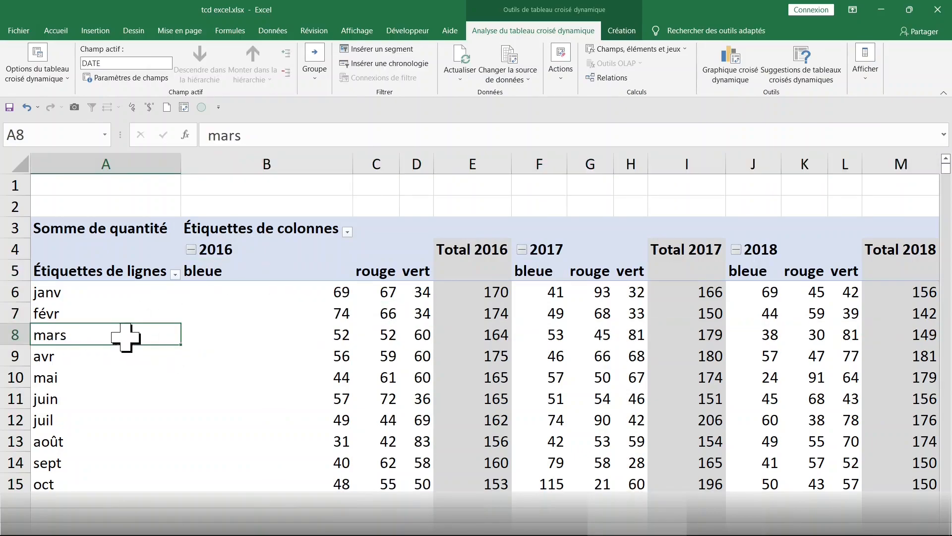
click(261, 355)
click(276, 313)
right_click(281, 314)
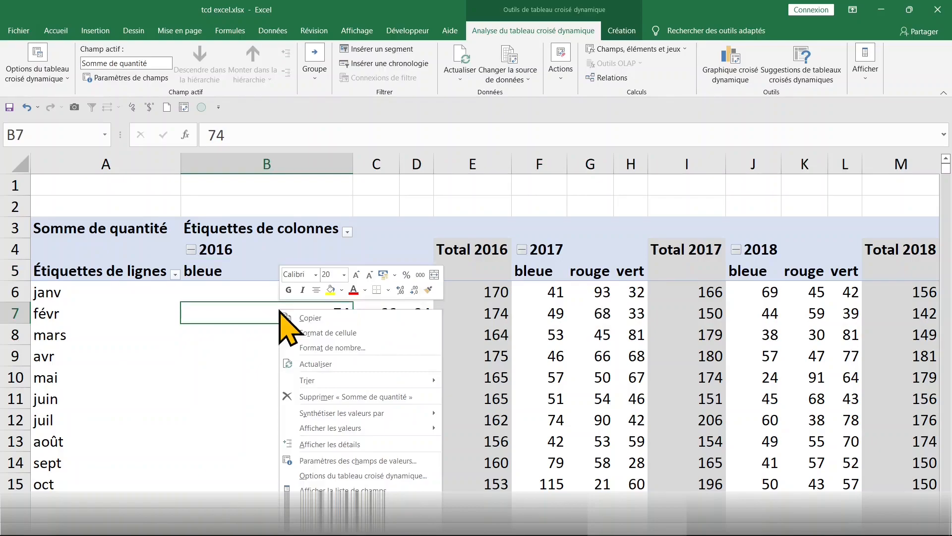
click(341, 490)
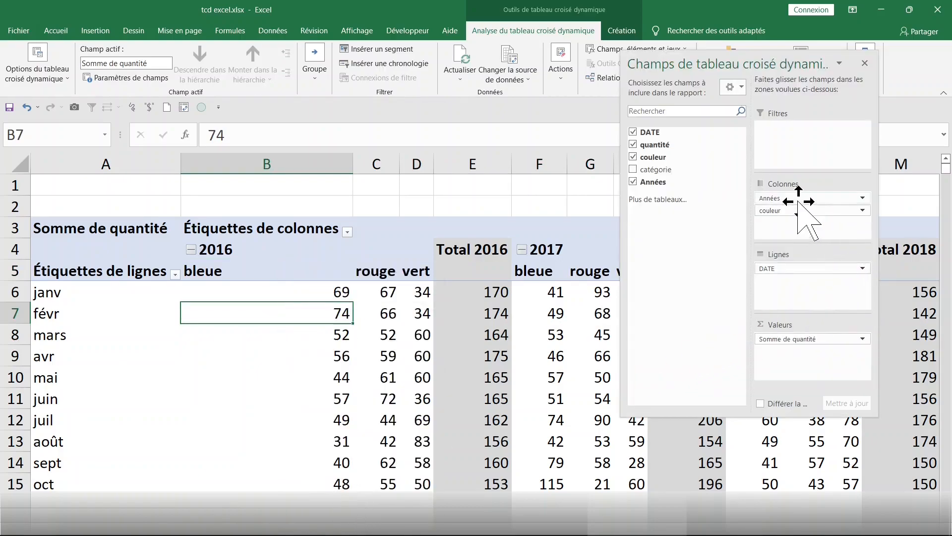
drag(798, 198, 805, 133)
click(268, 336)
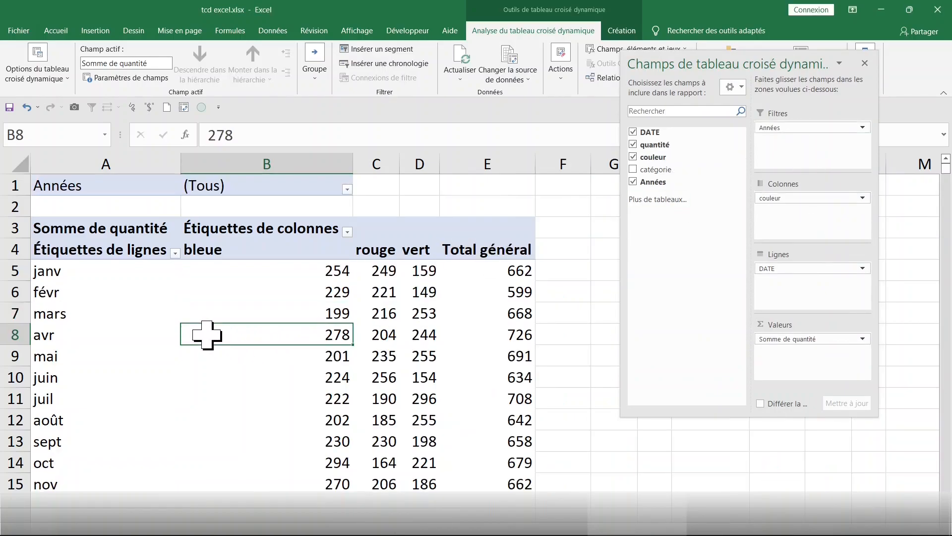
Step: Filter the pivot table by Années to show only 2018
click(347, 188)
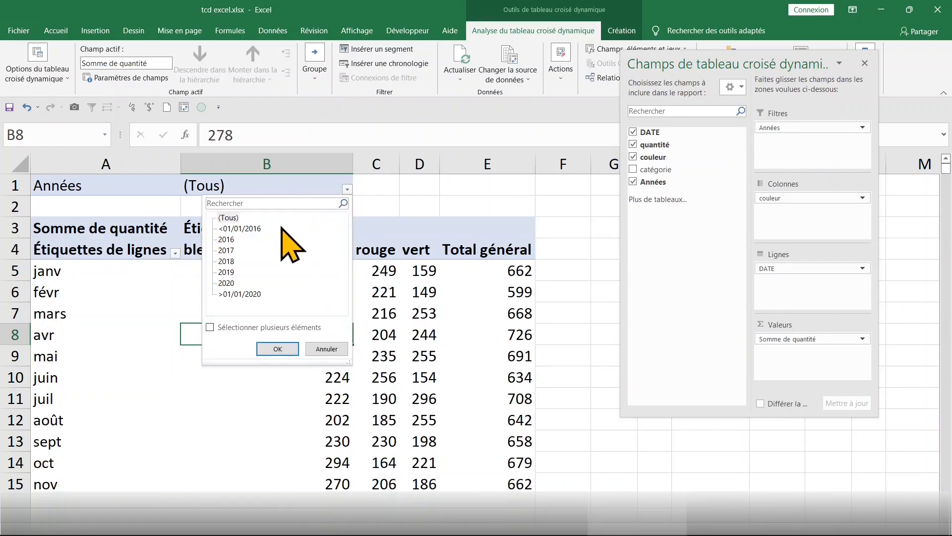
click(226, 241)
click(226, 261)
click(278, 348)
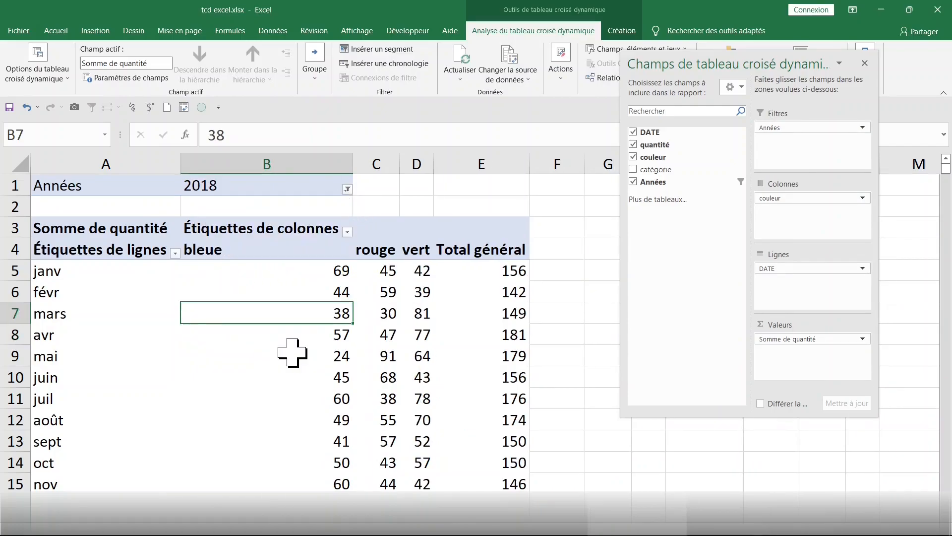
Step: Reset the Années report filter to (Tous) so the pivot table covers every year
click(347, 188)
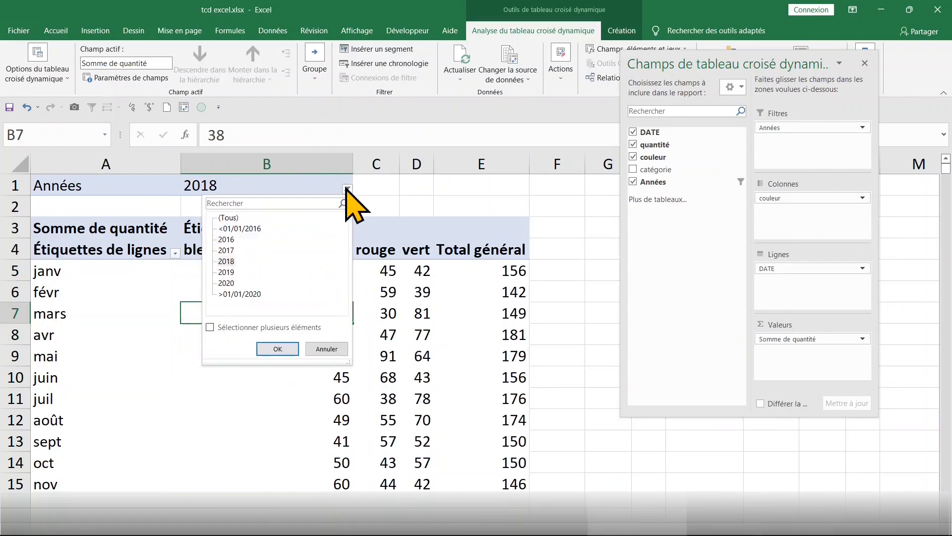
click(229, 218)
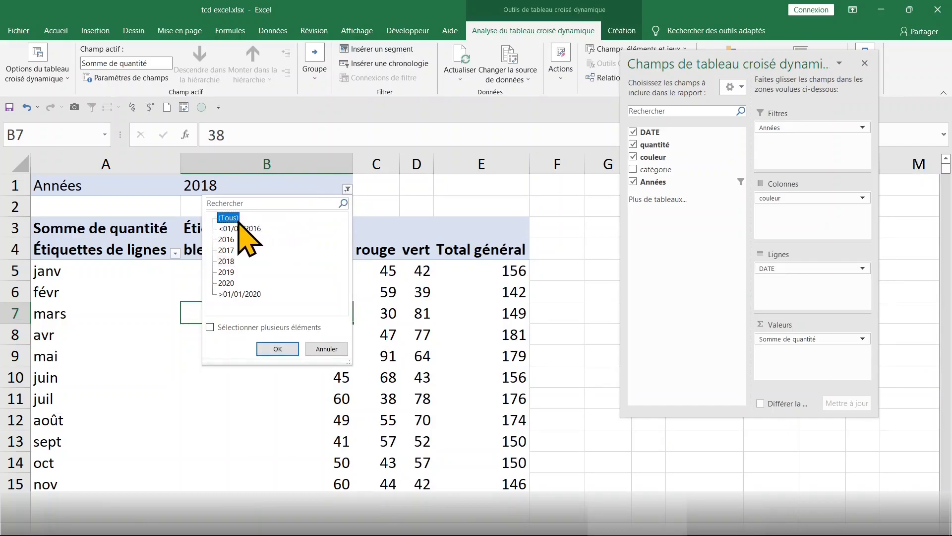
click(277, 349)
click(414, 337)
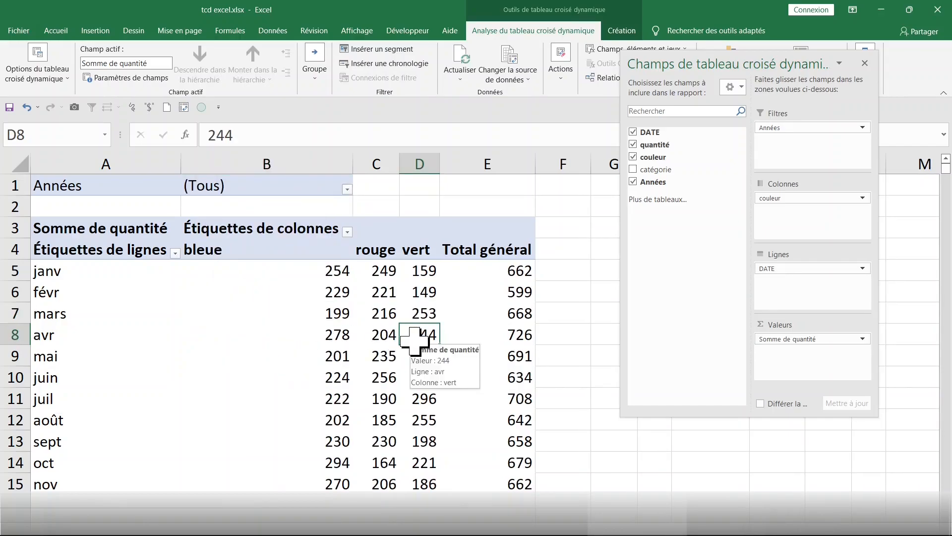